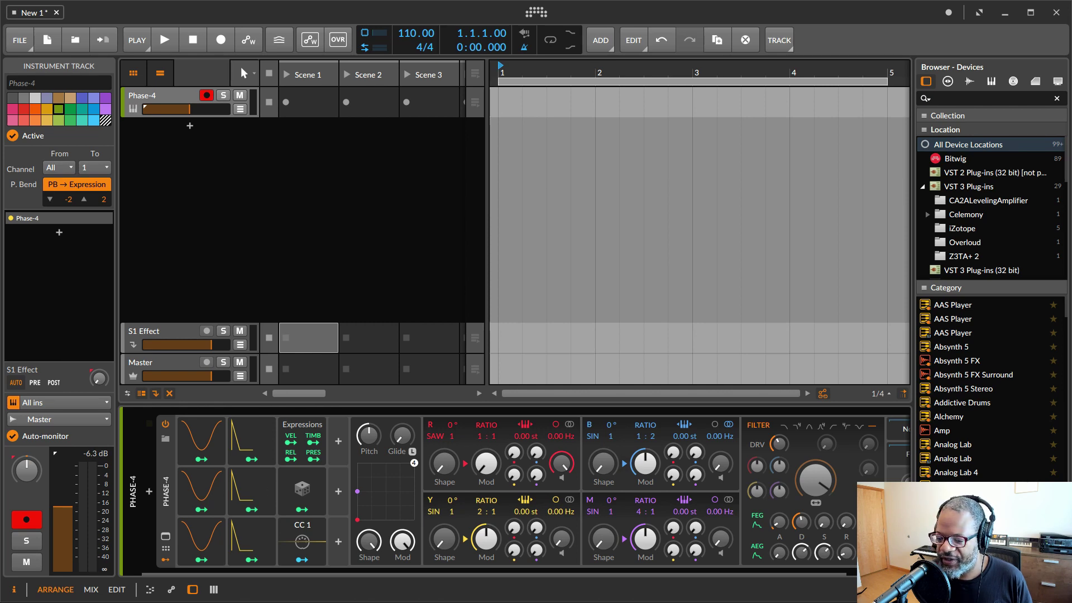
- Wrap the Phase-4 synth in an Instrument Layer and duplicate its layer three times
{"action": "left_click", "coordinate": [226, 541]}
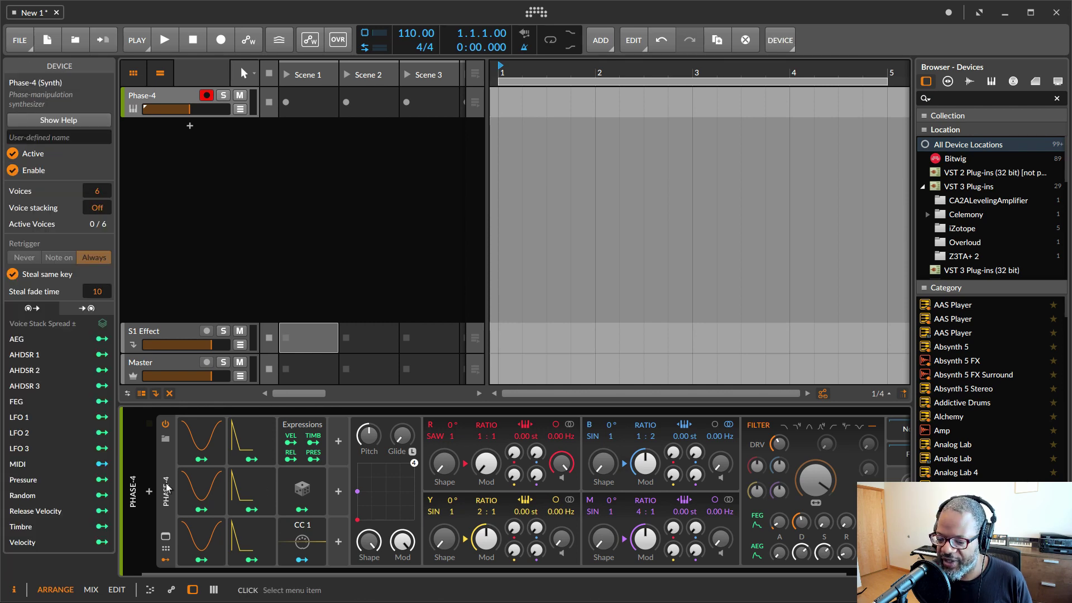
{"action": "left_click", "coordinate": [240, 514]}
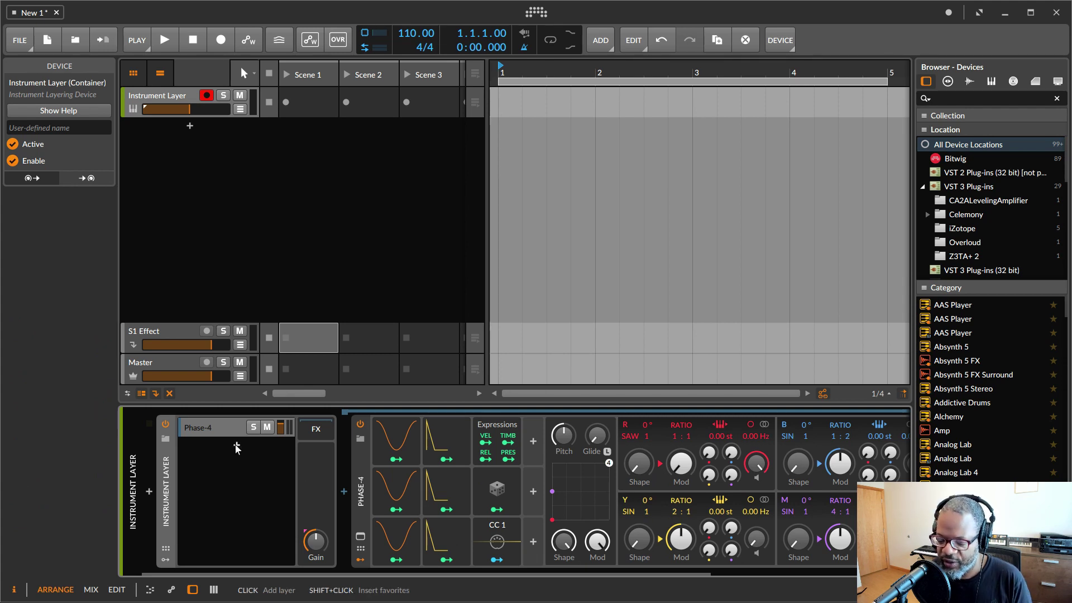
{"action": "left_click", "coordinate": [230, 426]}
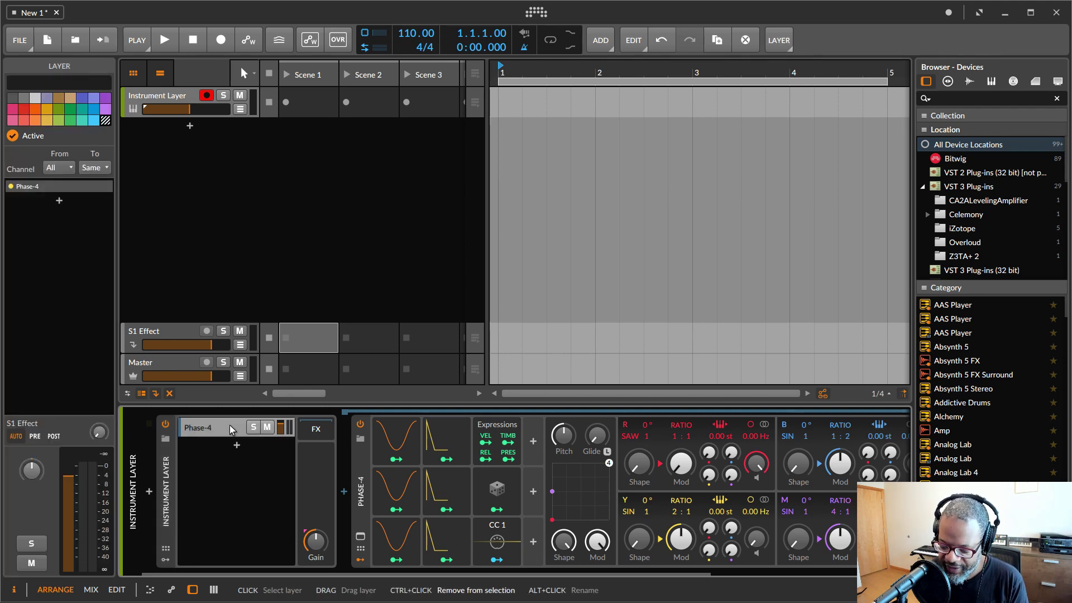
{"action": "key", "text": "ctrl+d"}
{"action": "key", "text": "ctrl+d"}
{"action": "key", "text": "ctrl+d"}
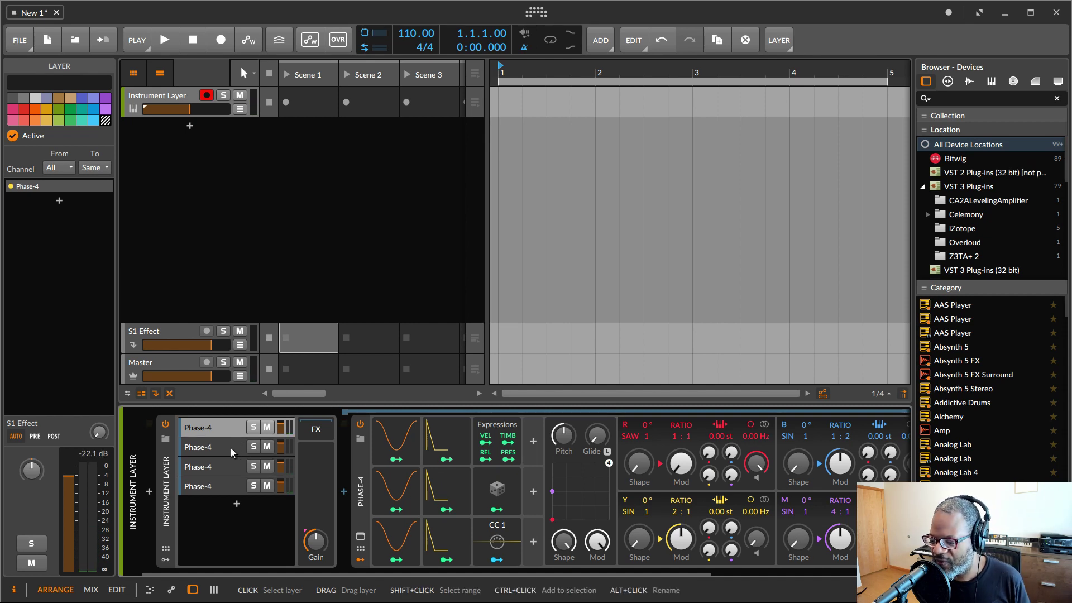
- Go through the duplicated Phase-4 layers, adjust the R oscillator's shape and show the Instrument Layer's modulator slots
{"action": "left_click", "coordinate": [229, 445]}
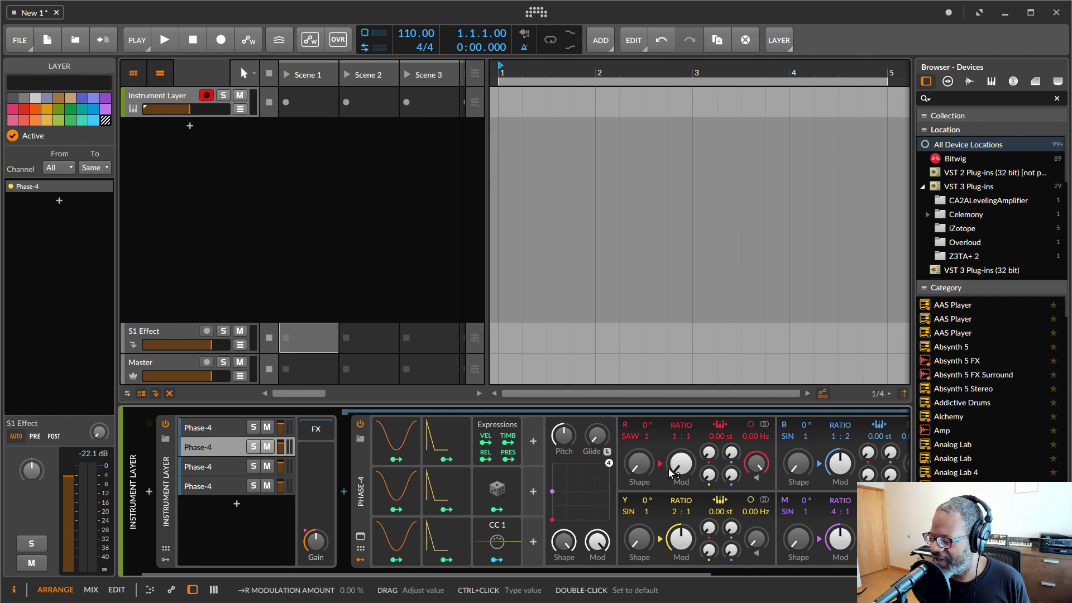
{"action": "left_click_drag", "start_coordinate": [639, 463], "coordinate": [677, 435]}
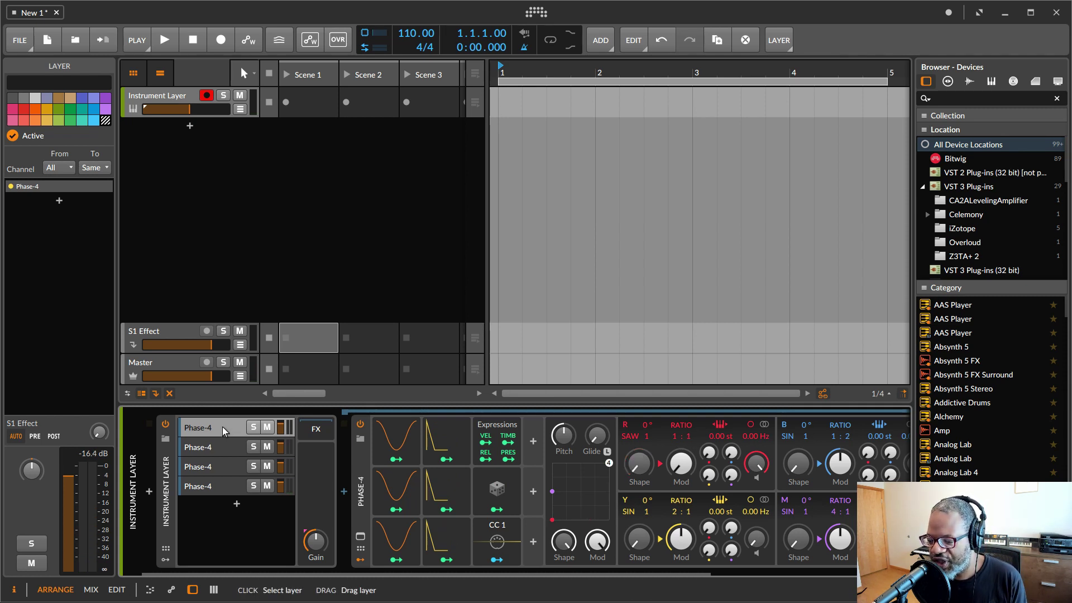
{"action": "left_click", "coordinate": [217, 464]}
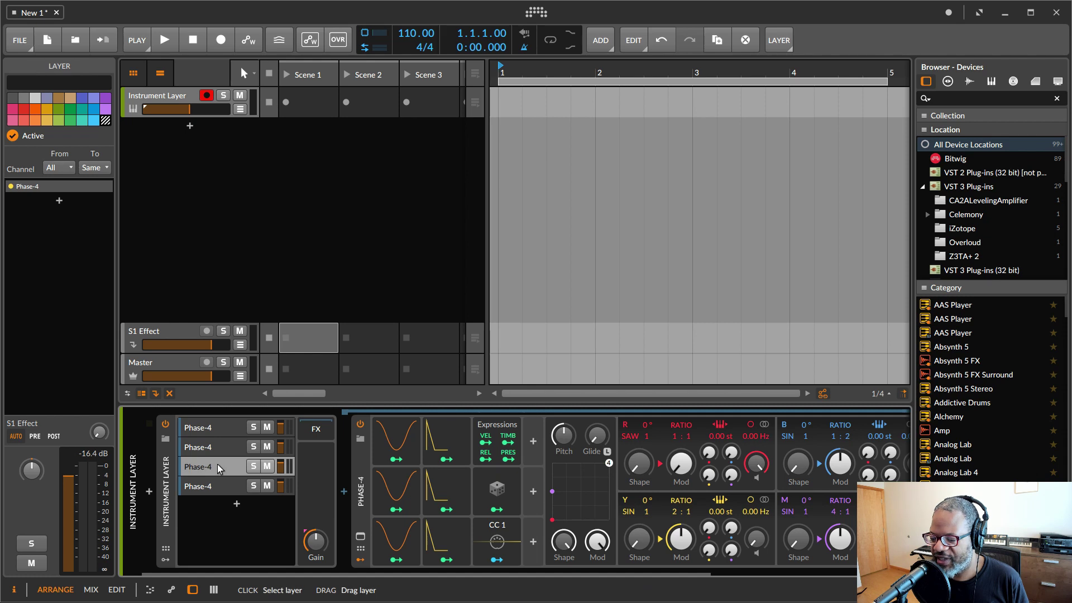
{"action": "left_click", "coordinate": [165, 559]}
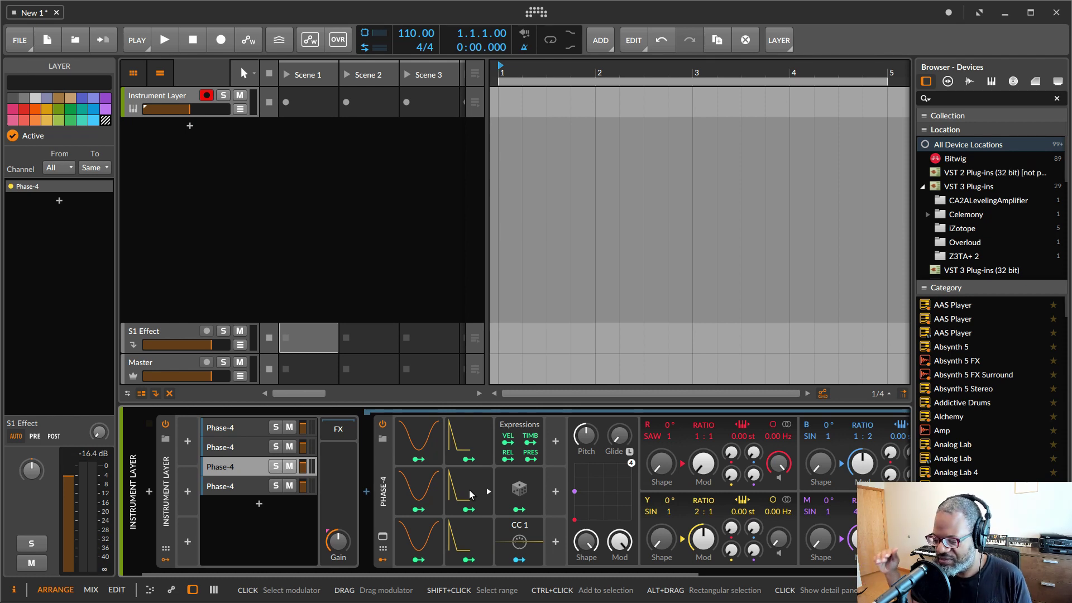
{"action": "left_click", "coordinate": [229, 487]}
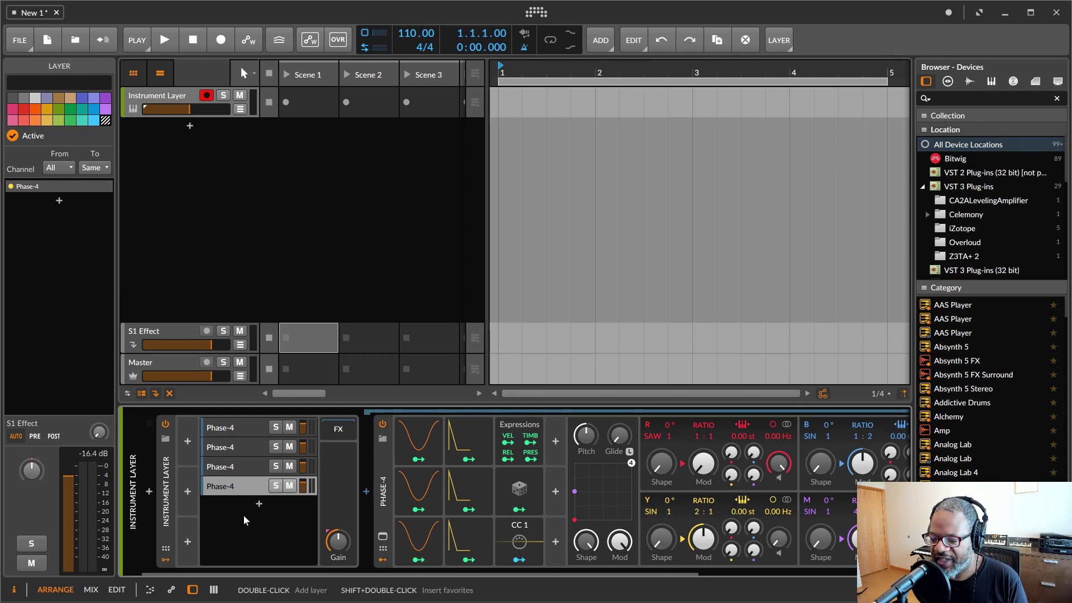
- Undo the layer duplicates and the Instrument Layer wrapping around the Phase-4 synth
{"action": "key", "text": "ctrl+z"}
{"action": "left_click", "coordinate": [165, 521]}
{"action": "key", "text": "ctrl+z"}
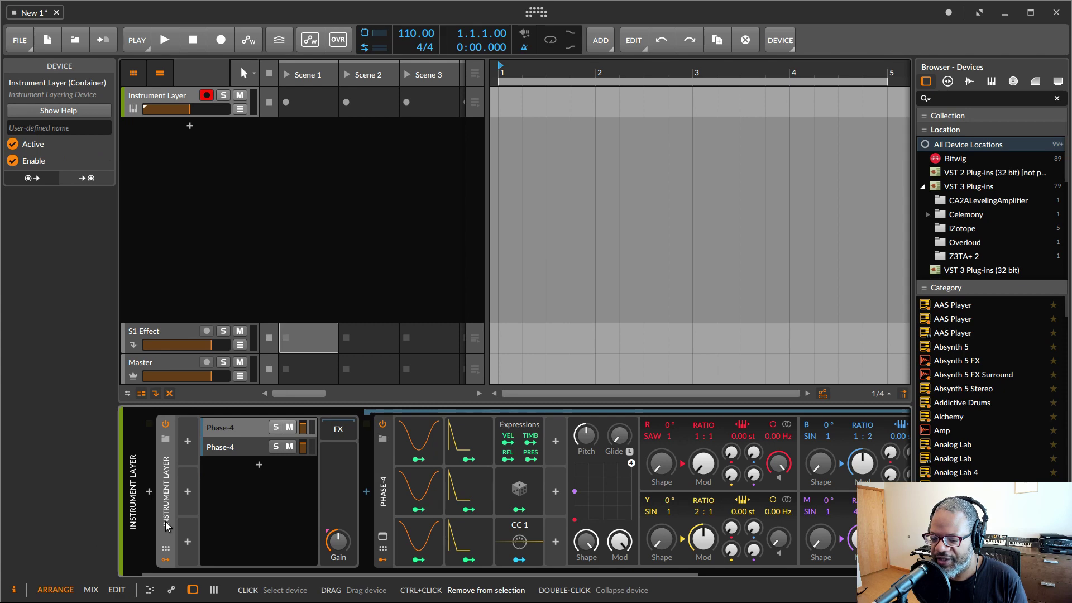
{"action": "key", "text": "ctrl+z"}
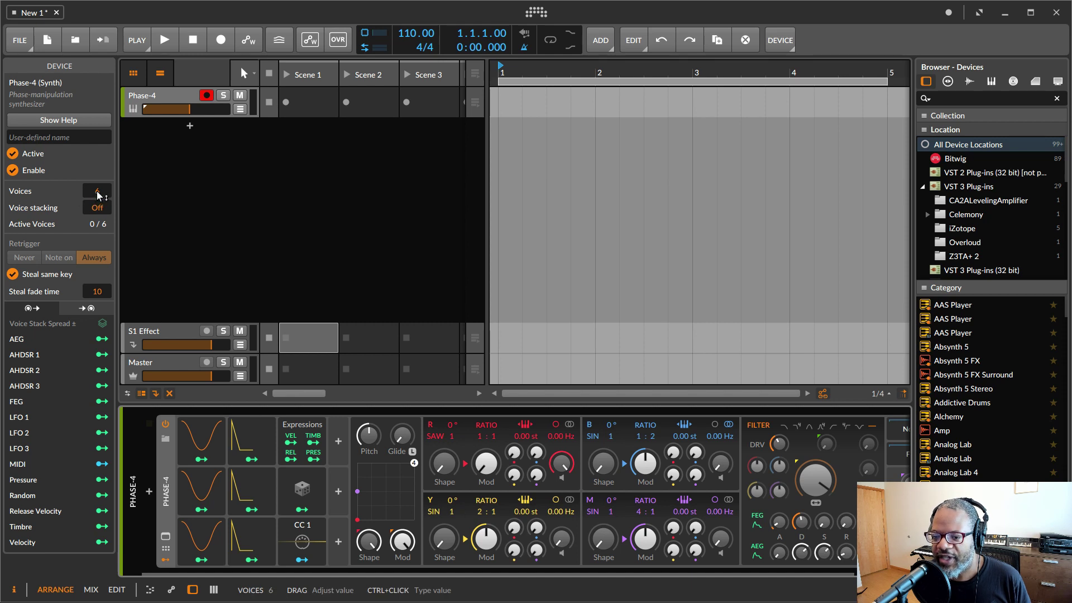
- Try the Phase-4 synth with Mono and 14 voices, and settle on 8 voices
{"action": "left_click_drag", "start_coordinate": [97, 194], "coordinate": [98, 218]}
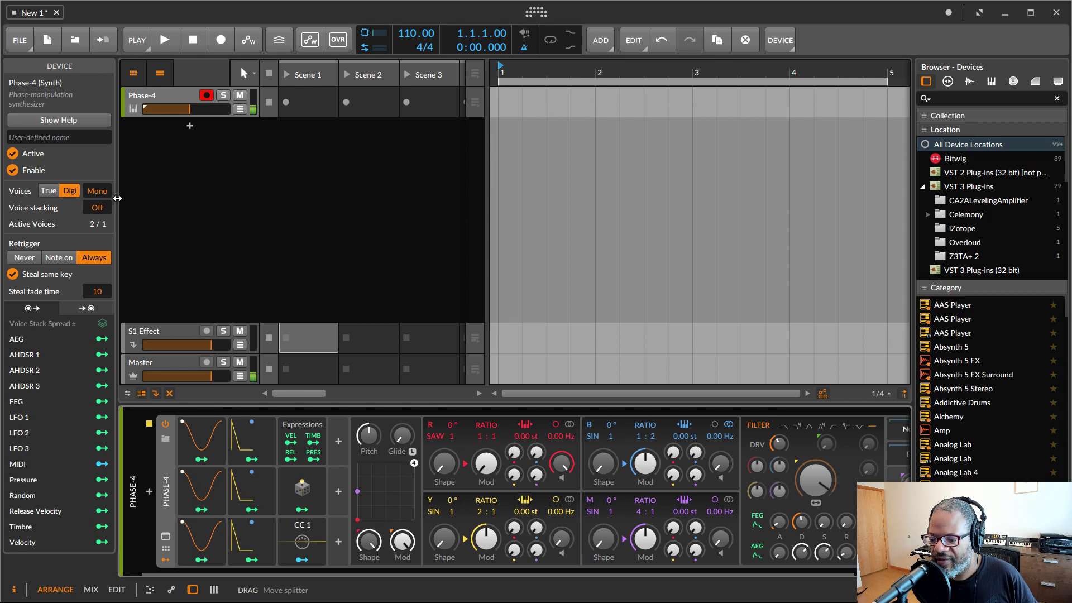
{"action": "mouse_move", "coordinate": [98, 190]}
{"action": "left_mouse_down"}
{"action": "mouse_move", "coordinate": [97, 166]}
{"action": "mouse_move", "coordinate": [102, 194]}
{"action": "left_mouse_up"}
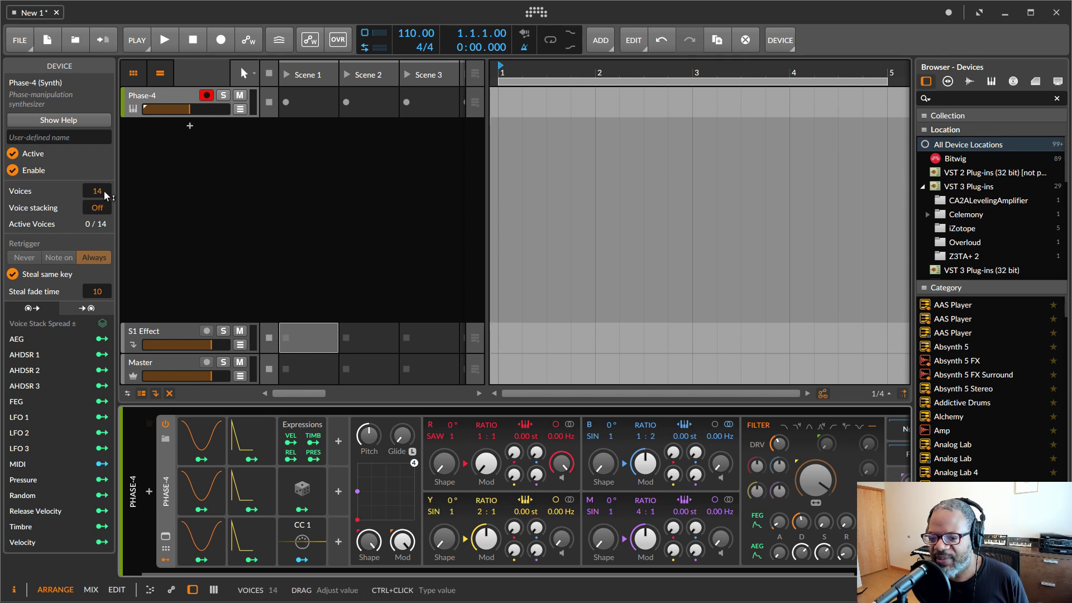
{"action": "left_click_drag", "start_coordinate": [97, 191], "coordinate": [97, 204]}
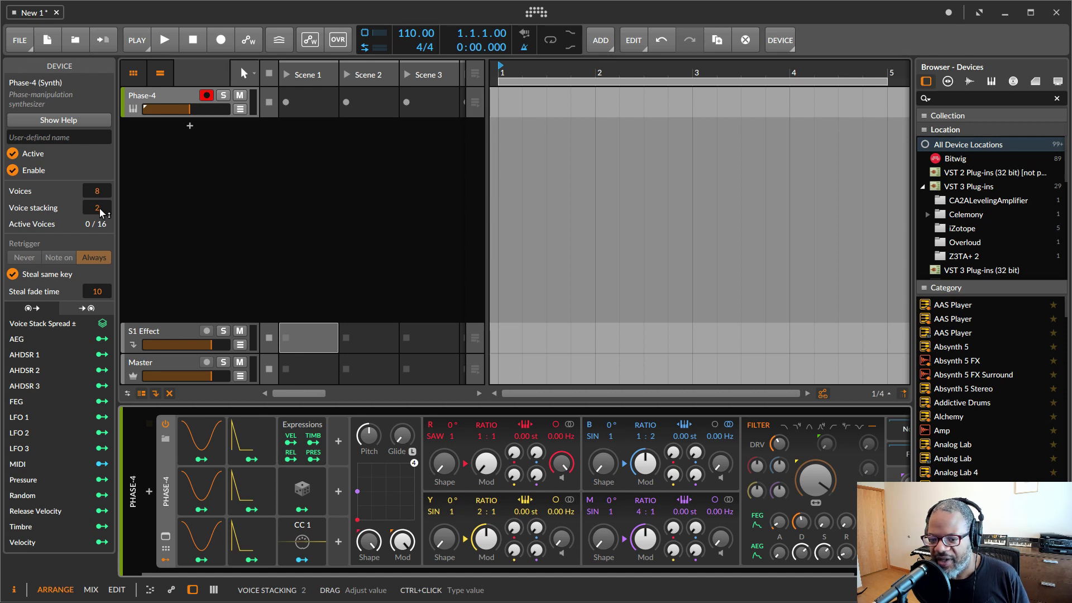
- Try a voice stacking of 5 on the Phase-4 synth and settle on 3
{"action": "left_click_drag", "start_coordinate": [101, 213], "coordinate": [101, 198]}
{"action": "left_click_drag", "start_coordinate": [98, 207], "coordinate": [101, 207]}
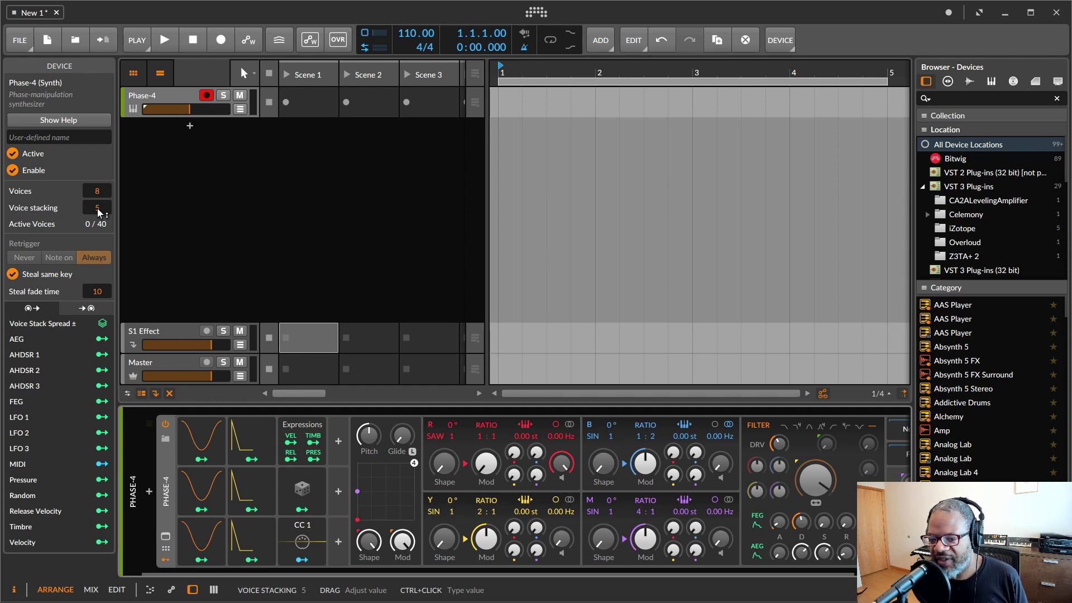
{"action": "key", "text": "ctrl+z"}
{"action": "left_click_drag", "start_coordinate": [98, 208], "coordinate": [84, 205]}
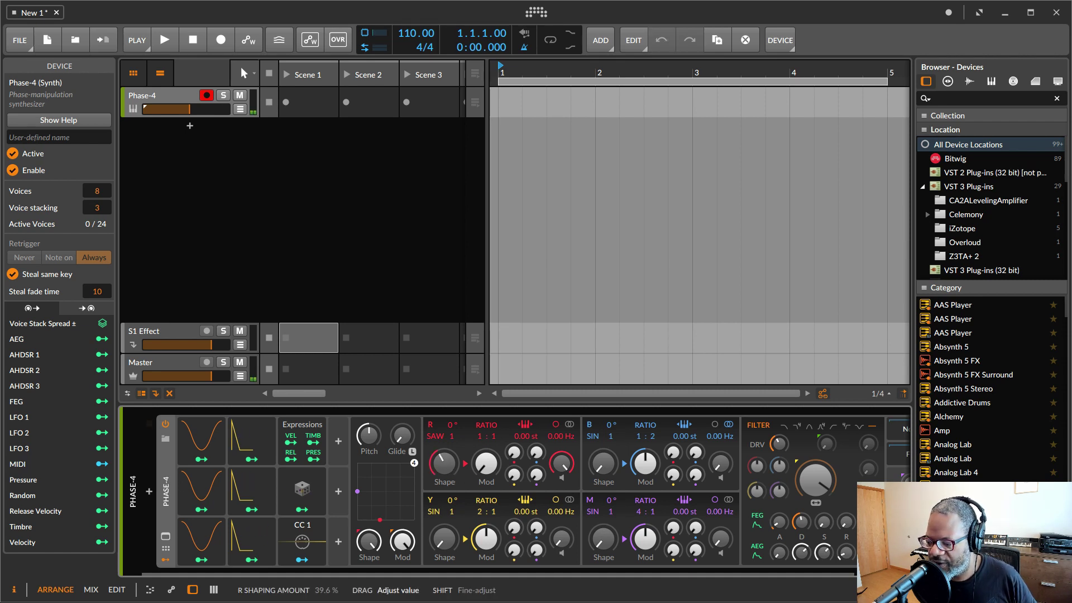
- Raise the R oscillator's shape and map Voice Stack Spread to Pitch with an amount of 0.056
{"action": "left_click_drag", "start_coordinate": [453, 472], "coordinate": [452, 479]}
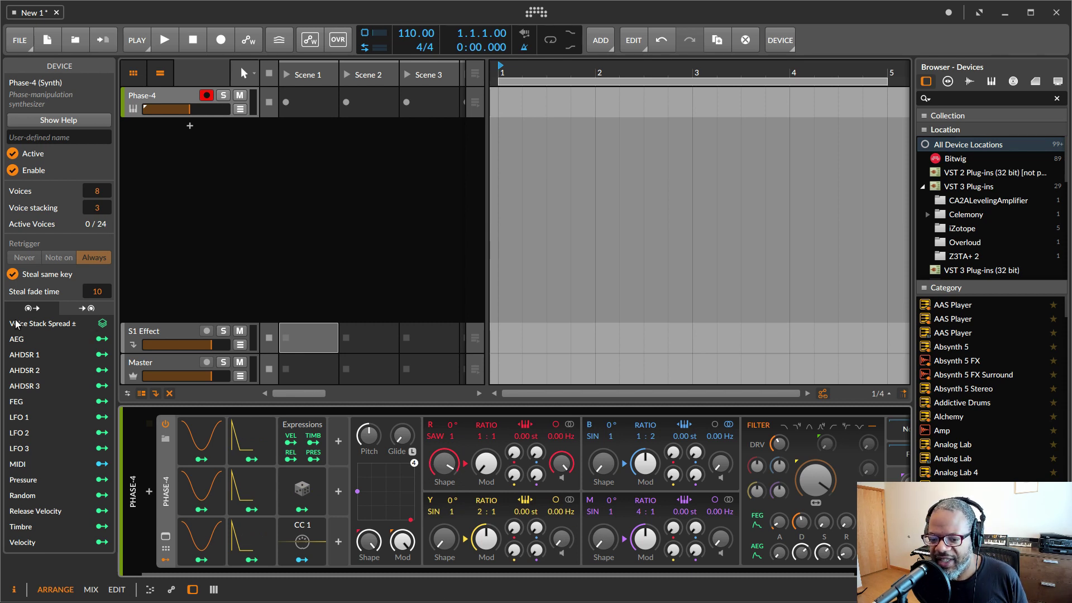
{"action": "left_click", "coordinate": [102, 323]}
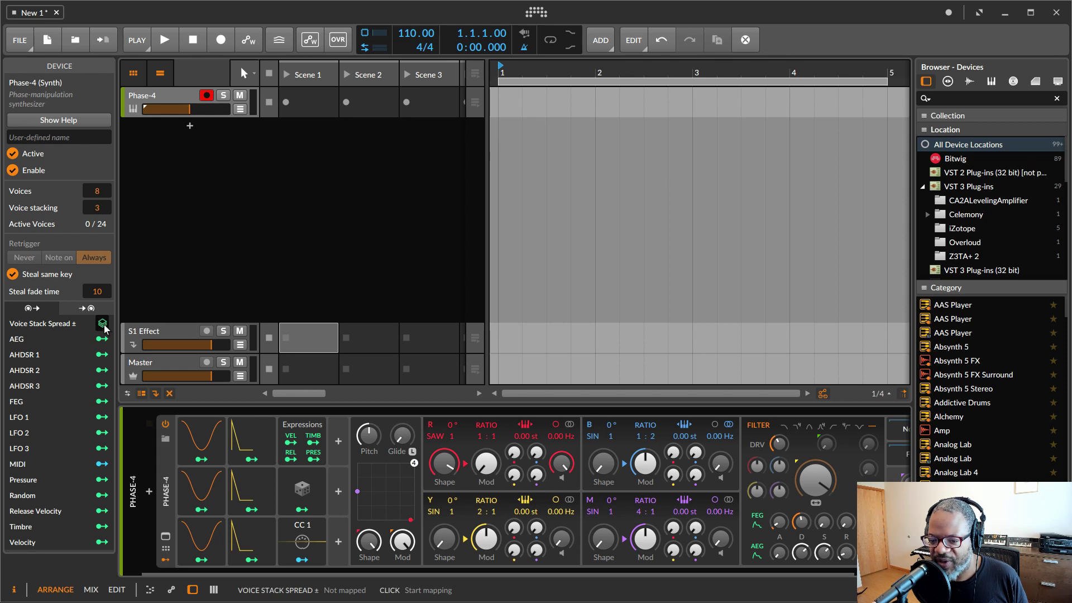
{"action": "left_click_drag", "start_coordinate": [368, 434], "coordinate": [367, 423]}
- Map Voice Stack Spread to the output Pan with an amount of 0.888 and clear its Pitch modulation
{"action": "left_click_drag", "start_coordinate": [323, 567], "coordinate": [459, 575]}
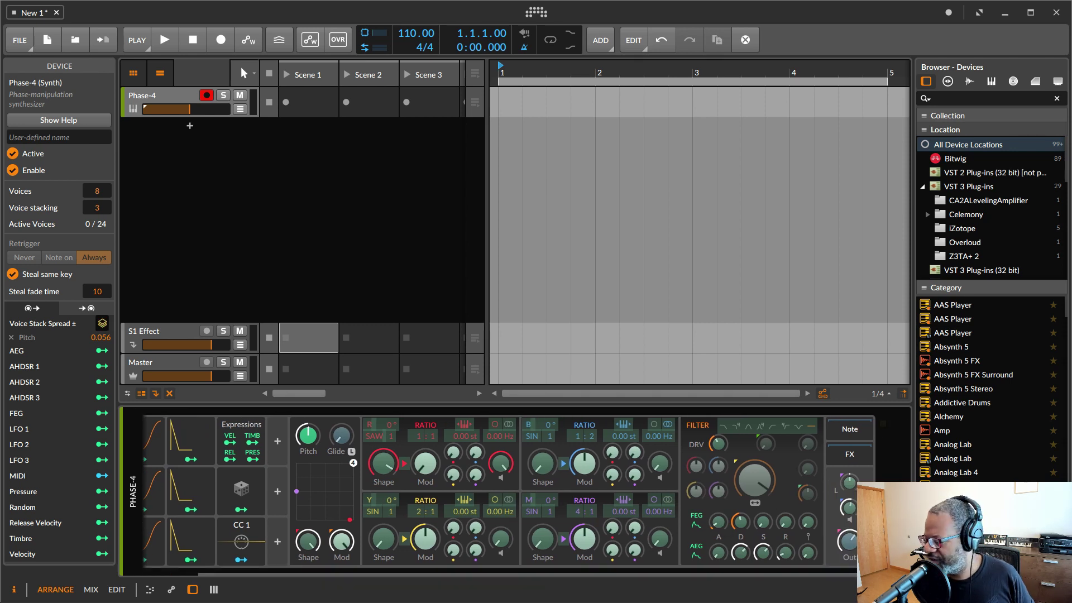
{"action": "left_click_drag", "start_coordinate": [849, 481], "coordinate": [849, 438]}
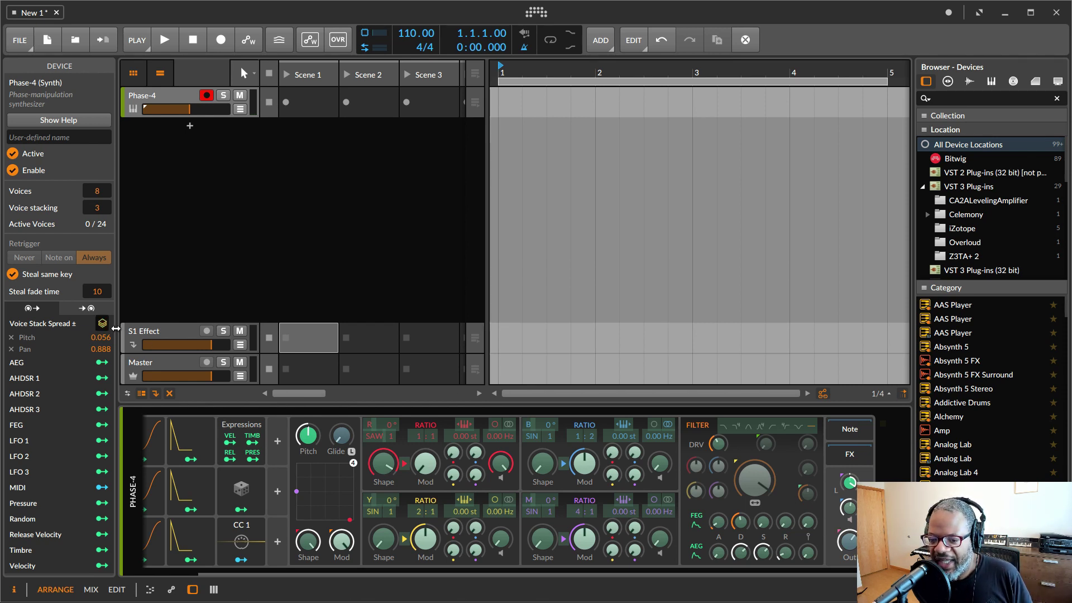
{"action": "double_click", "coordinate": [311, 437]}
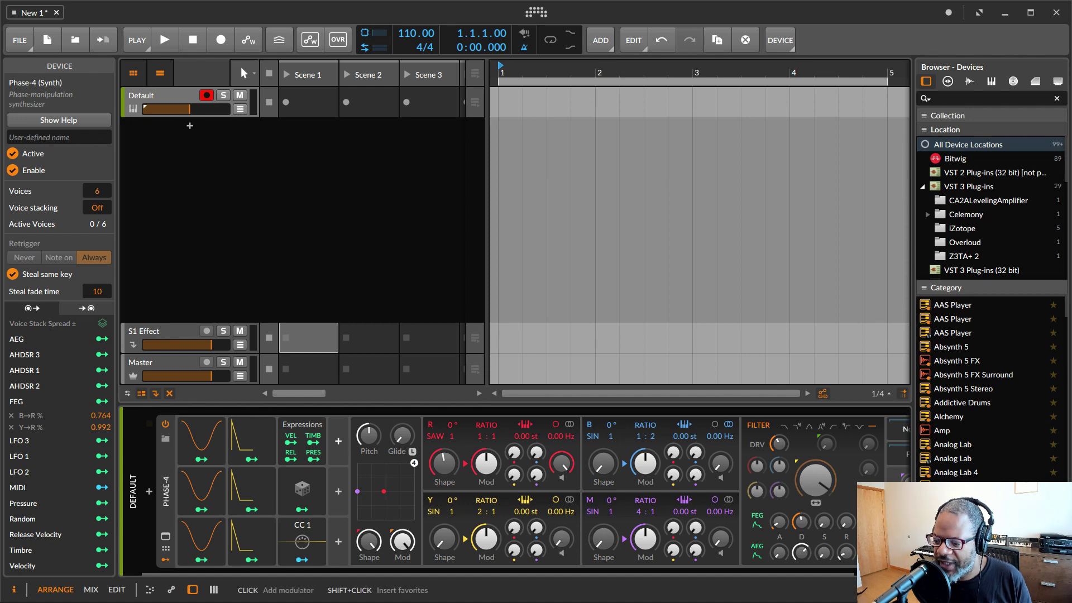
- Insert a Voice Stack modulator into the empty modulator slot of the Phase-4 synth
{"action": "left_click", "coordinate": [339, 441]}
{"action": "scroll", "coordinate": [502, 268], "scroll_direction": "down", "scroll_amount": 7}
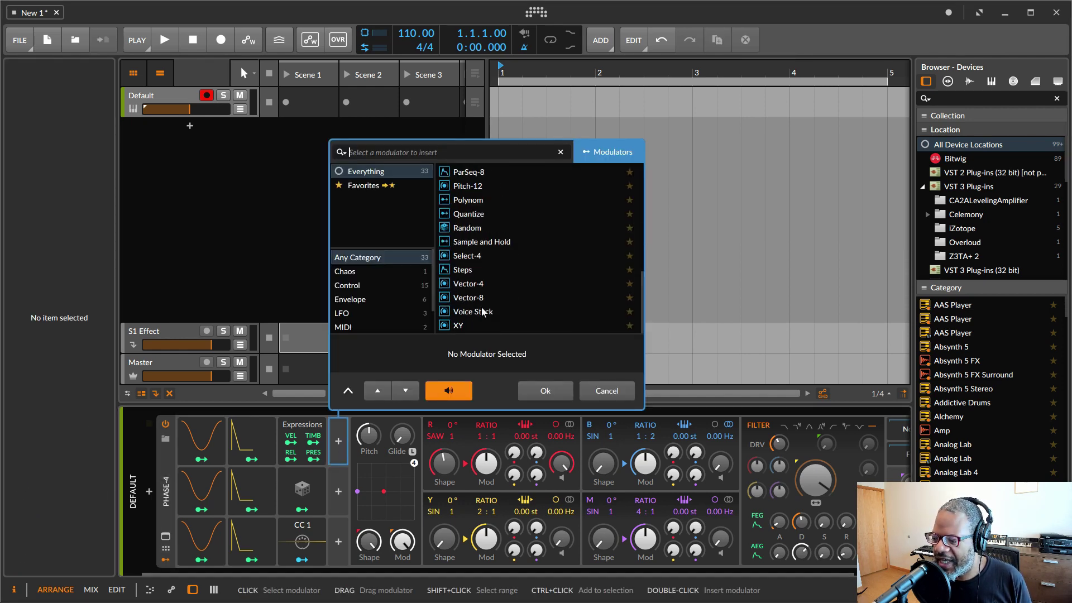
{"action": "left_click", "coordinate": [484, 312]}
{"action": "left_click", "coordinate": [550, 391]}
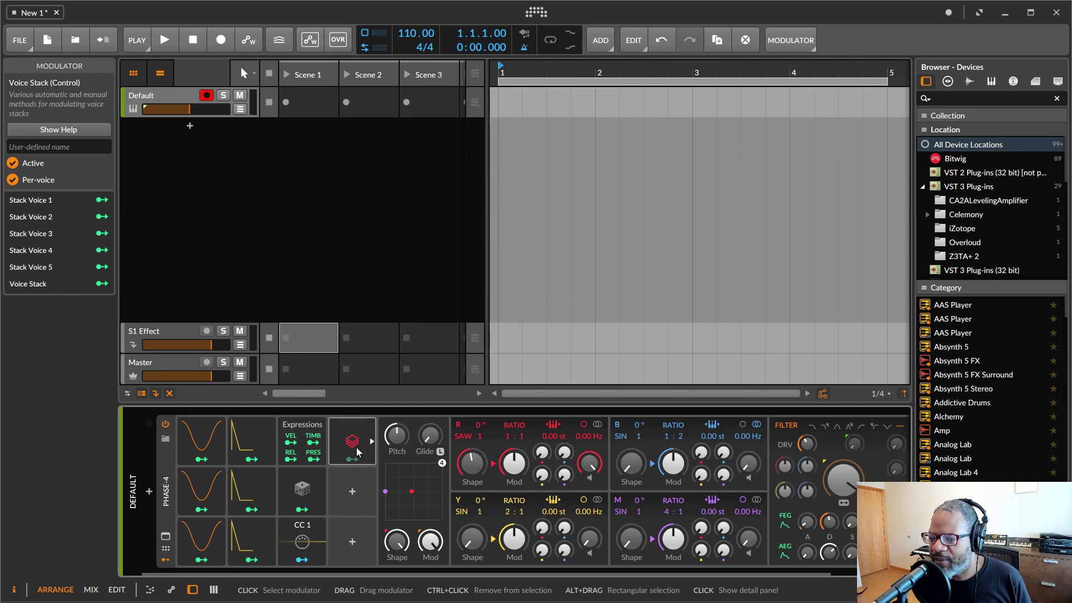
- Set the Phase-4 voice stacking to 2 and open the Voice Stack modulator's detail settings
{"action": "left_click", "coordinate": [166, 492]}
{"action": "left_click_drag", "start_coordinate": [98, 212], "coordinate": [98, 206]}
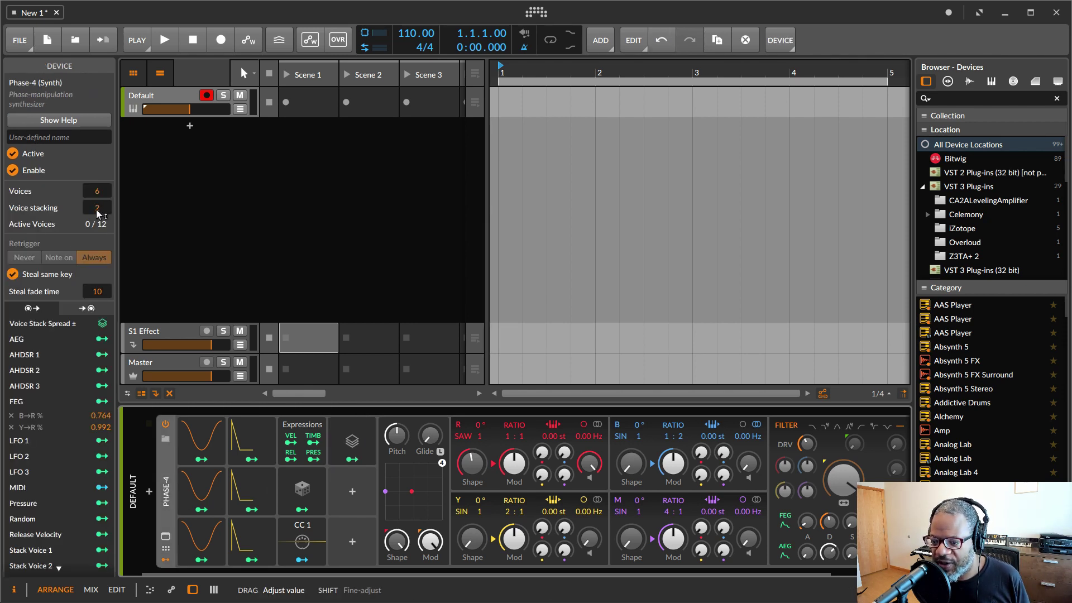
{"action": "left_click", "coordinate": [353, 444]}
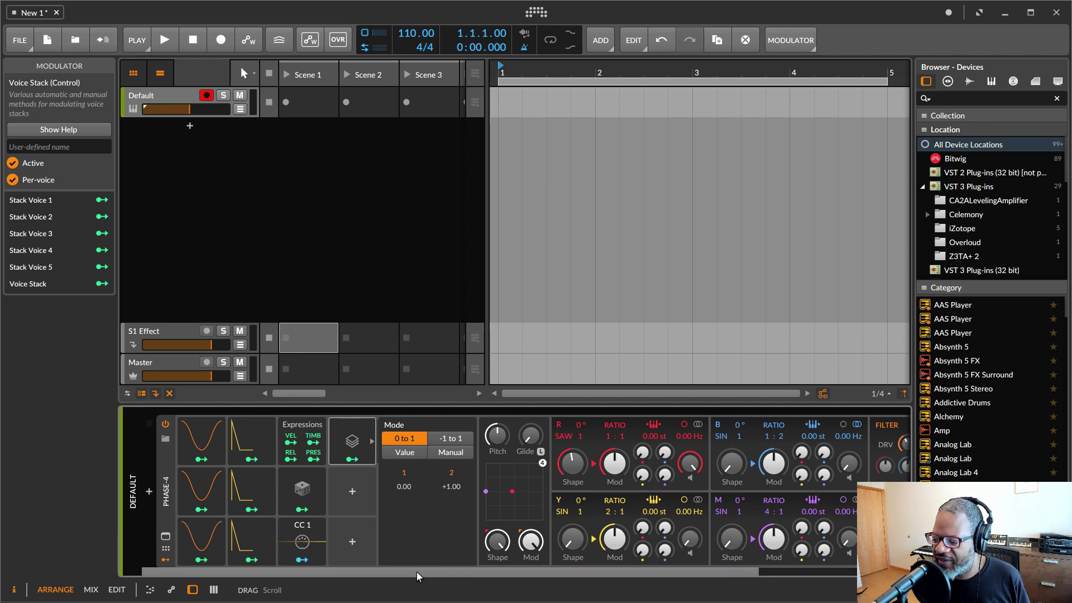
- Map the modulator's Stack Voice 1 to the synth's output Gain with an amount of -0.866
{"action": "left_click_drag", "start_coordinate": [416, 572], "coordinate": [557, 570]}
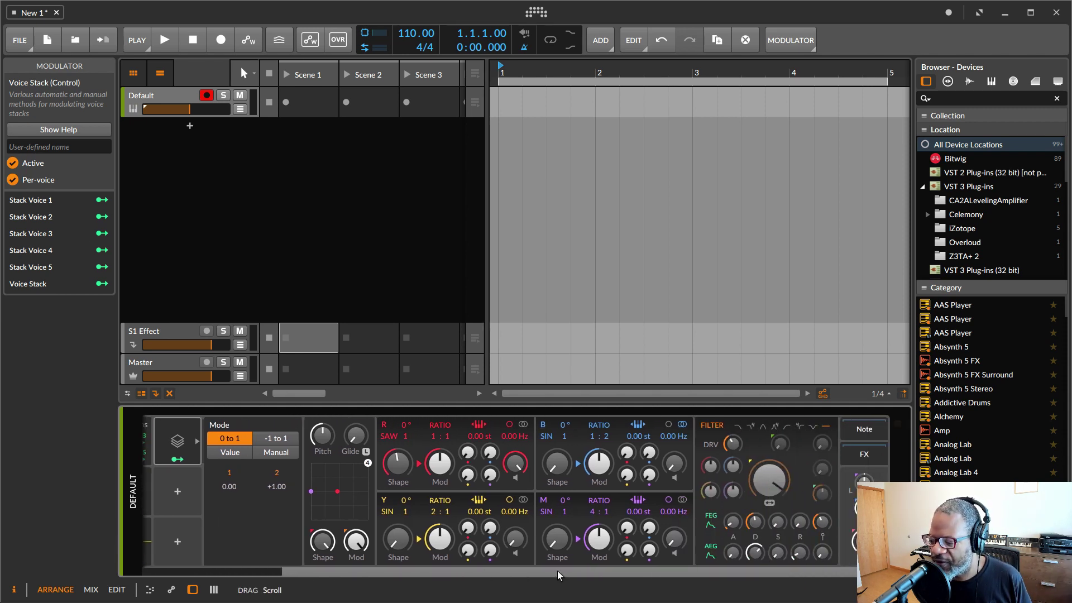
{"action": "left_click_drag", "start_coordinate": [557, 570], "coordinate": [535, 571]}
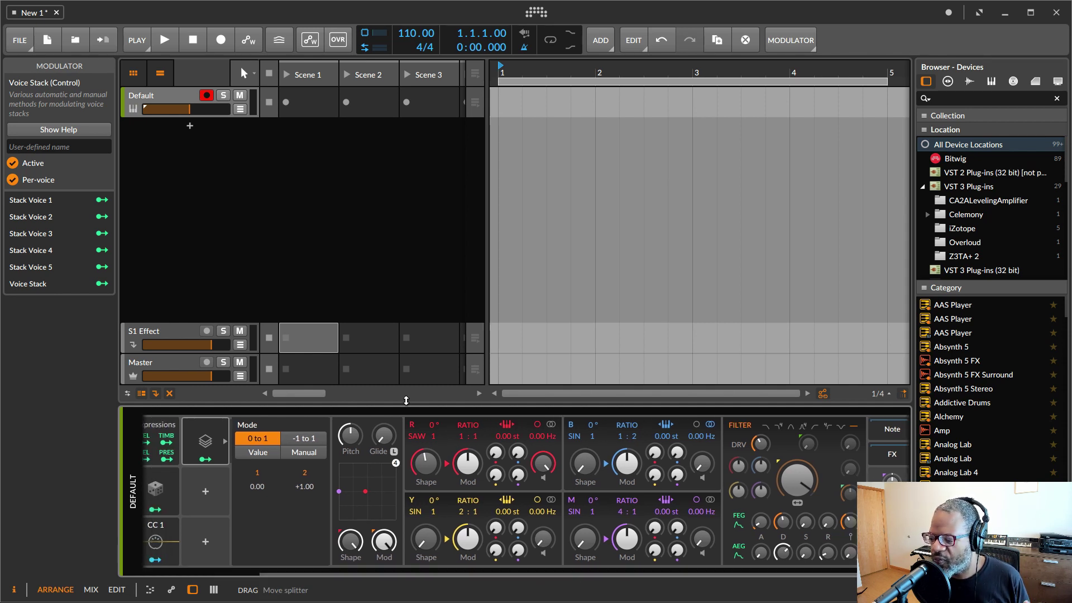
{"action": "left_click", "coordinate": [102, 217]}
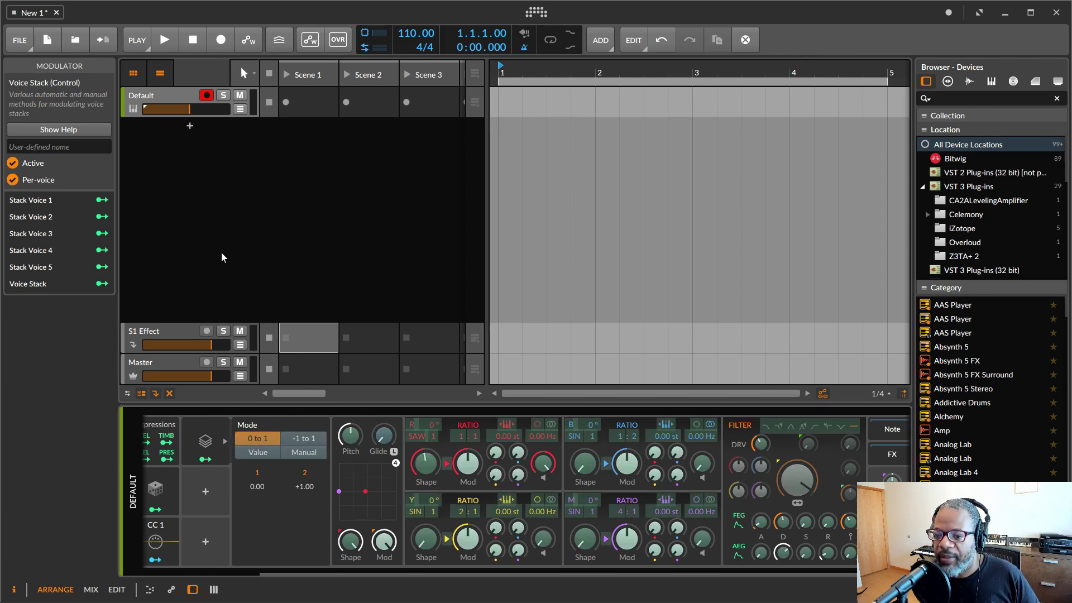
{"action": "left_click", "coordinate": [103, 200]}
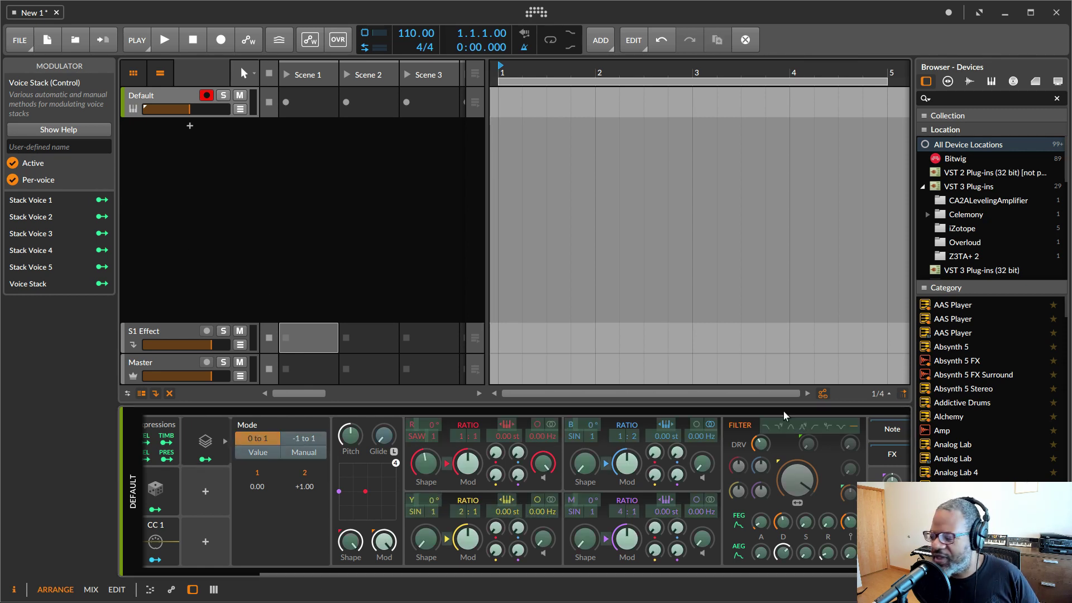
{"action": "left_click_drag", "start_coordinate": [891, 480], "coordinate": [891, 497]}
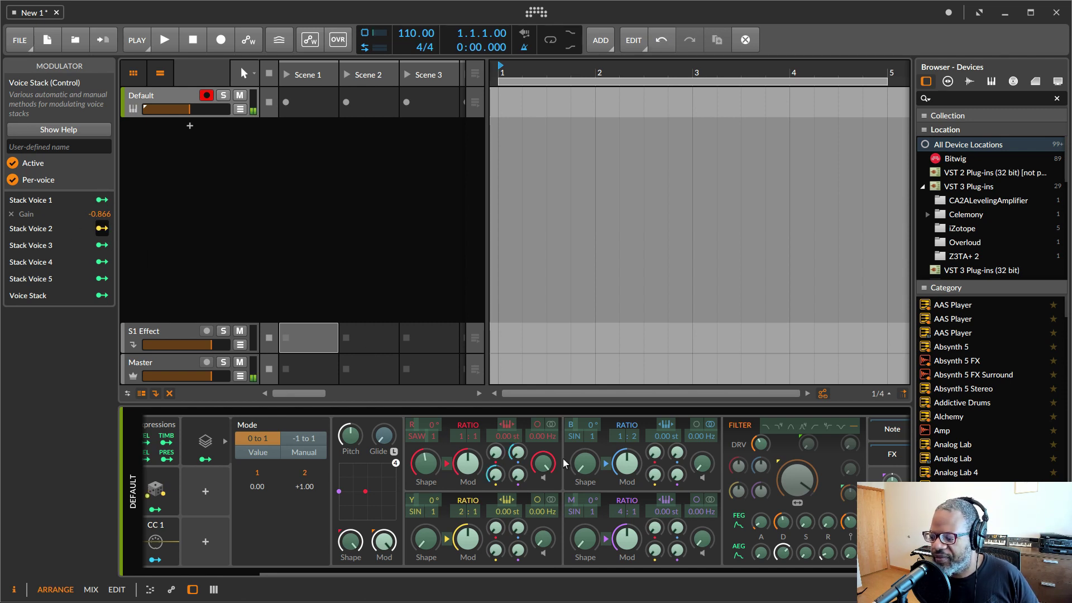
- Map Stack Voice 2 to the R oscillator's mix level with an amount of -1.000
{"action": "left_click", "coordinate": [102, 229]}
{"action": "mouse_move", "coordinate": [543, 463]}
{"action": "left_mouse_down"}
{"action": "mouse_move", "coordinate": [542, 480]}
{"action": "mouse_move", "coordinate": [543, 456]}
{"action": "left_mouse_up"}
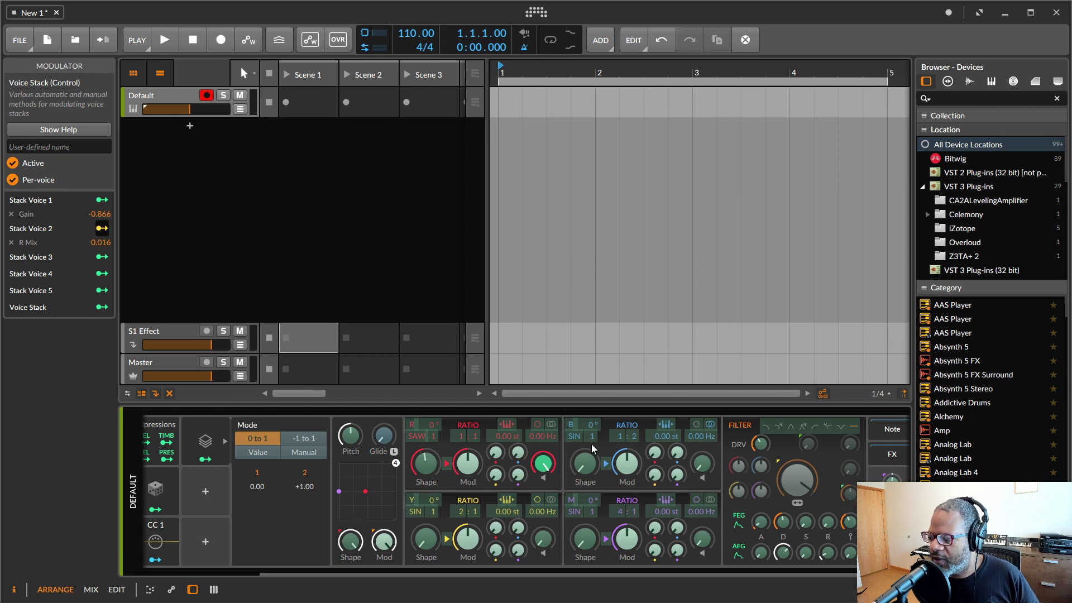
{"action": "left_click_drag", "start_coordinate": [545, 465], "coordinate": [545, 491]}
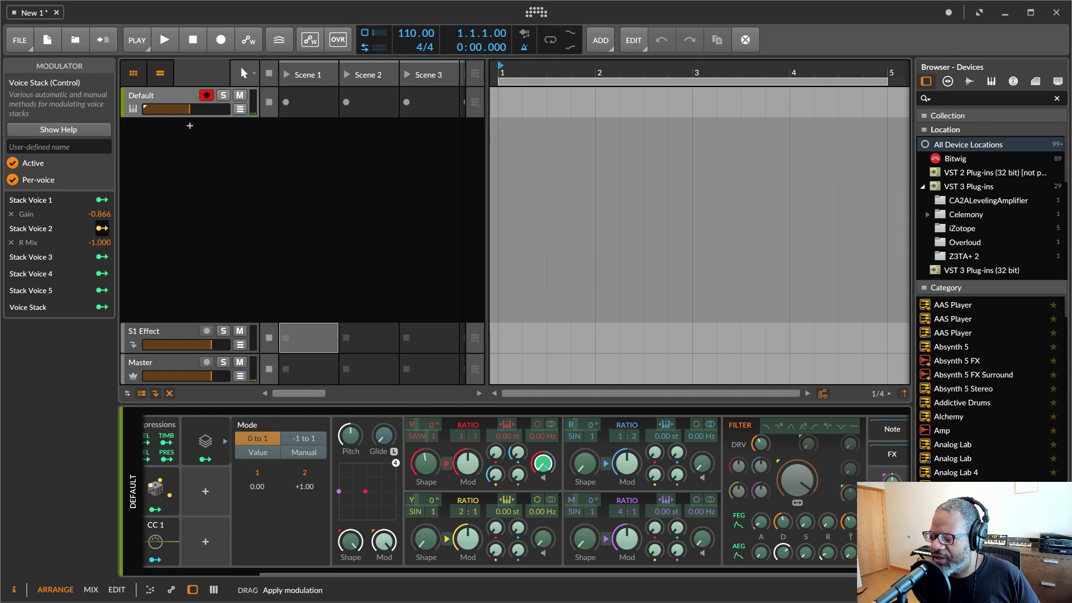
- Map Stack Voice 2 to the B oscillator's mix at 1.000 and its shape at about 0.016
{"action": "left_click_drag", "start_coordinate": [701, 463], "coordinate": [701, 441]}
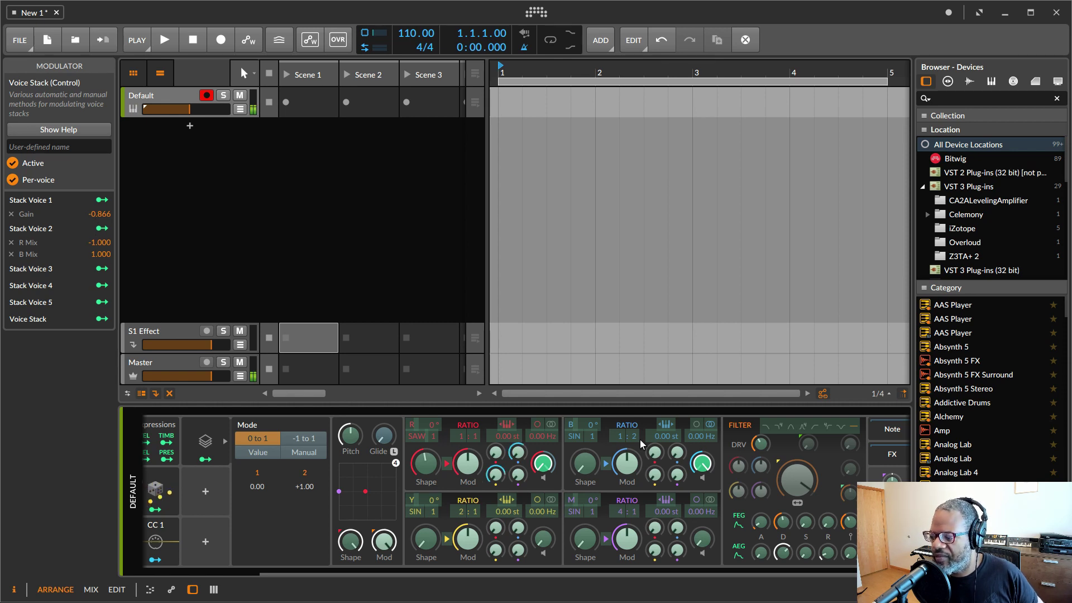
{"action": "left_click_drag", "start_coordinate": [584, 465], "coordinate": [584, 457]}
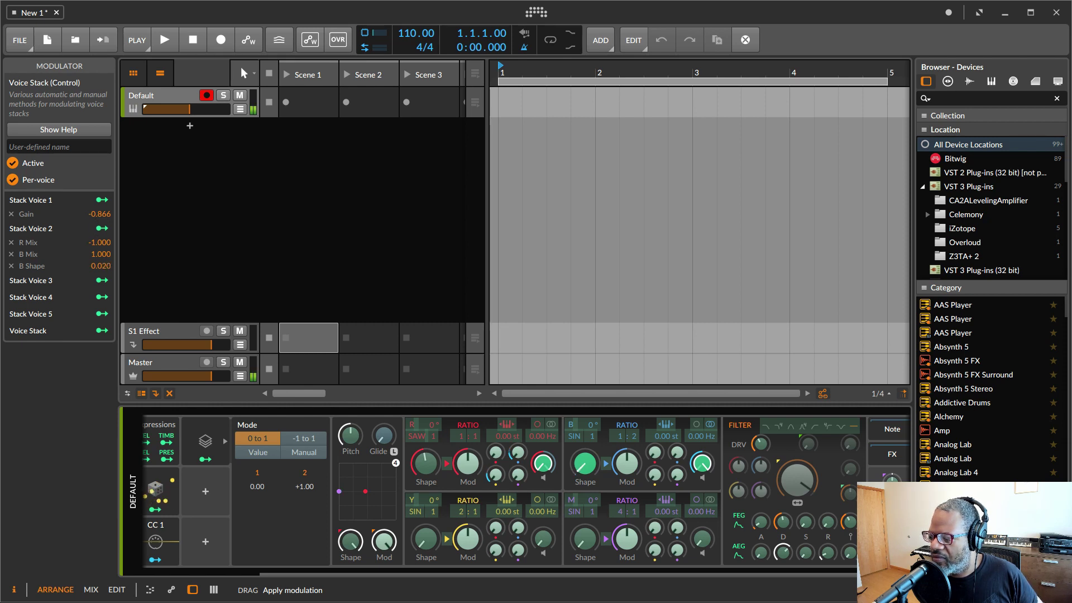
{"action": "left_click_drag", "start_coordinate": [584, 464], "coordinate": [586, 470]}
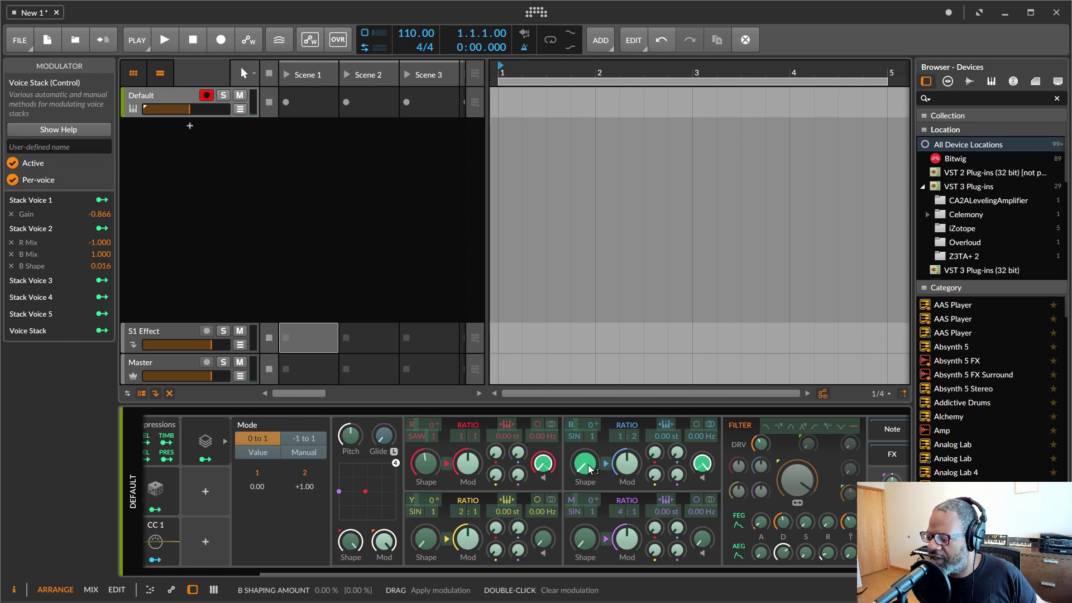
- Map Stack Voice 2 to the B oscillator's algorithm at -4.000 and shape at 0.260, and remove Stack Voice 1's Gain mapping
{"action": "left_click_drag", "start_coordinate": [576, 441], "coordinate": [577, 438]}
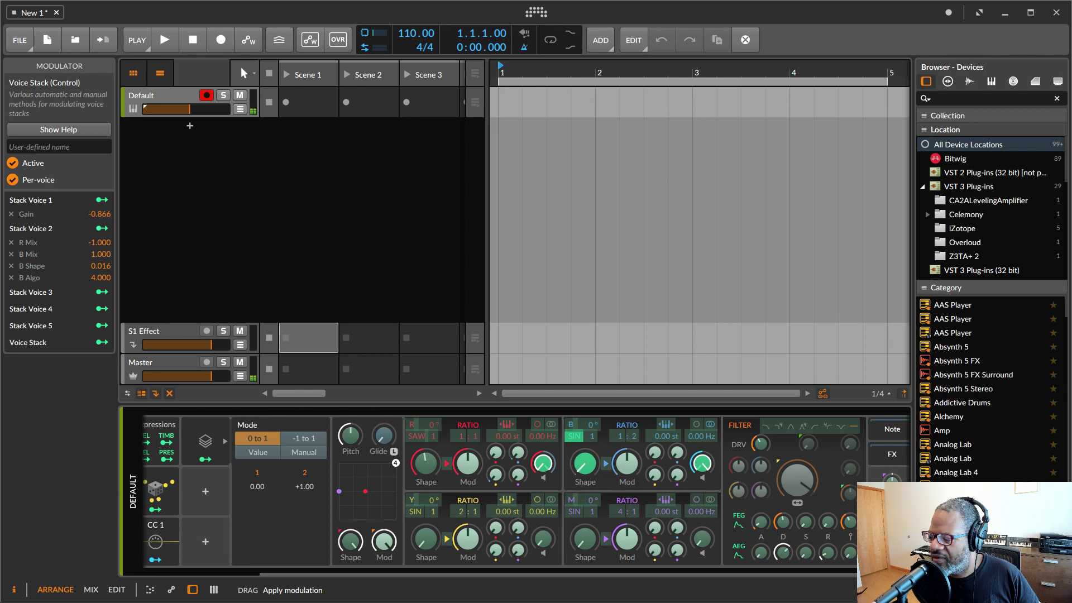
{"action": "left_click_drag", "start_coordinate": [576, 439], "coordinate": [584, 469]}
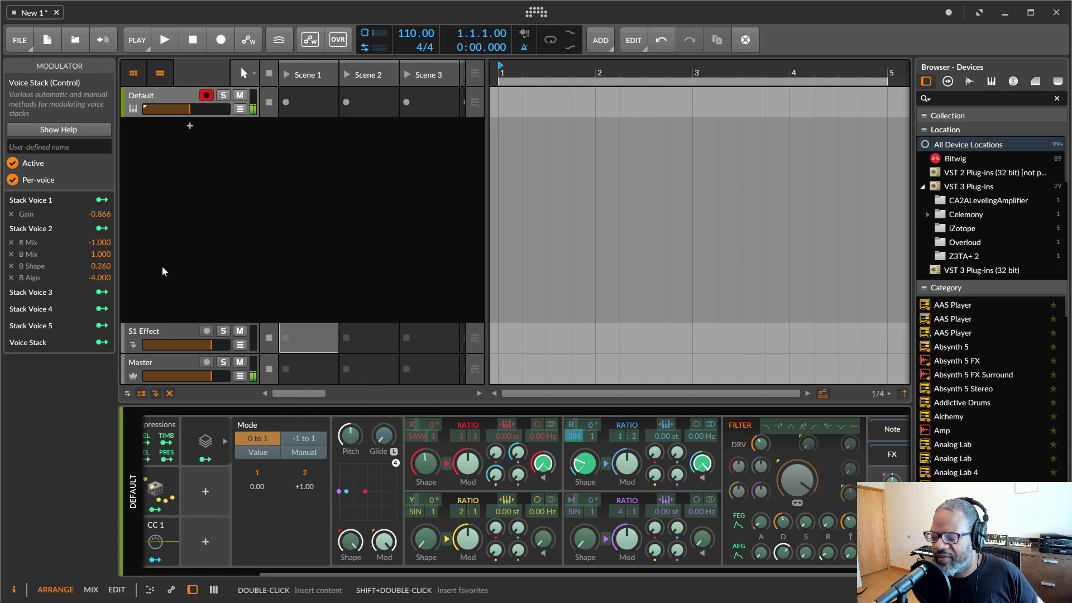
{"action": "left_click", "coordinate": [103, 200]}
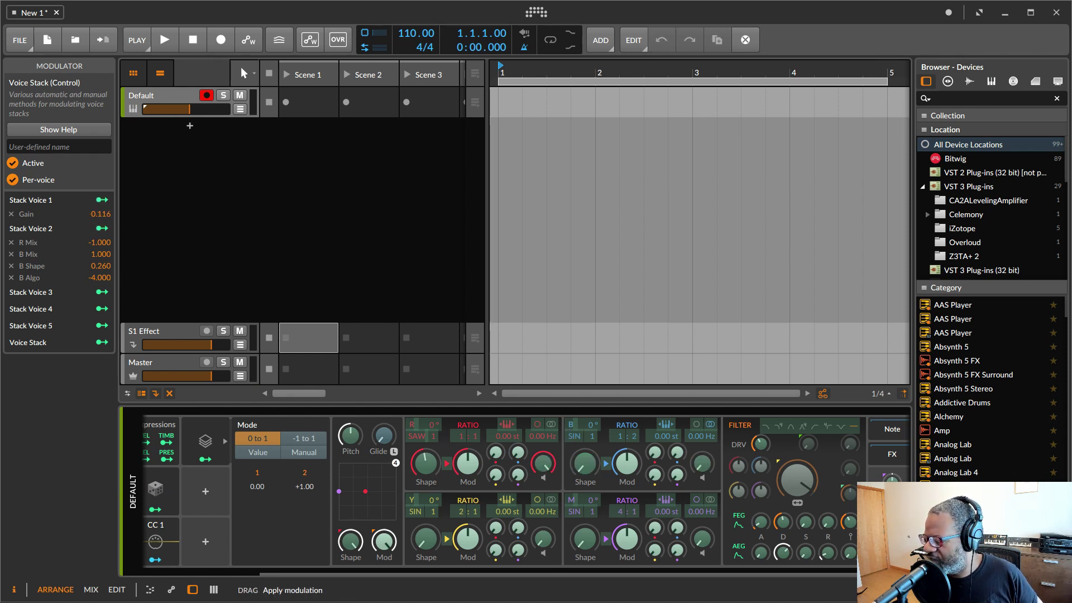
{"action": "double_click", "coordinate": [103, 201]}
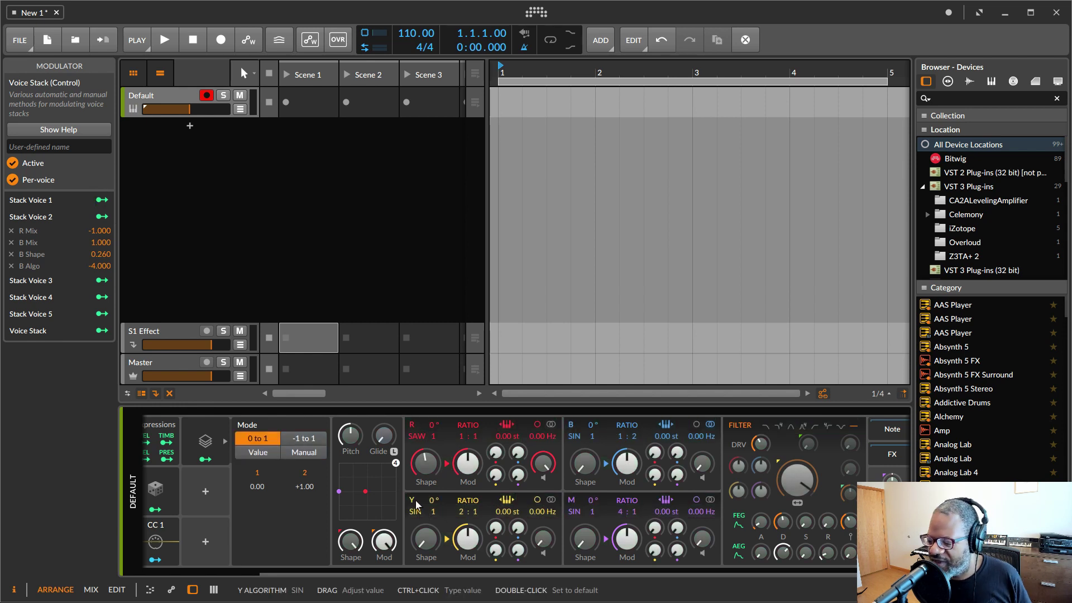
- Delete the Voice Stack modulator with all its mappings and insert a fresh Voice Stack modulator in its place
{"action": "left_click", "coordinate": [200, 442]}
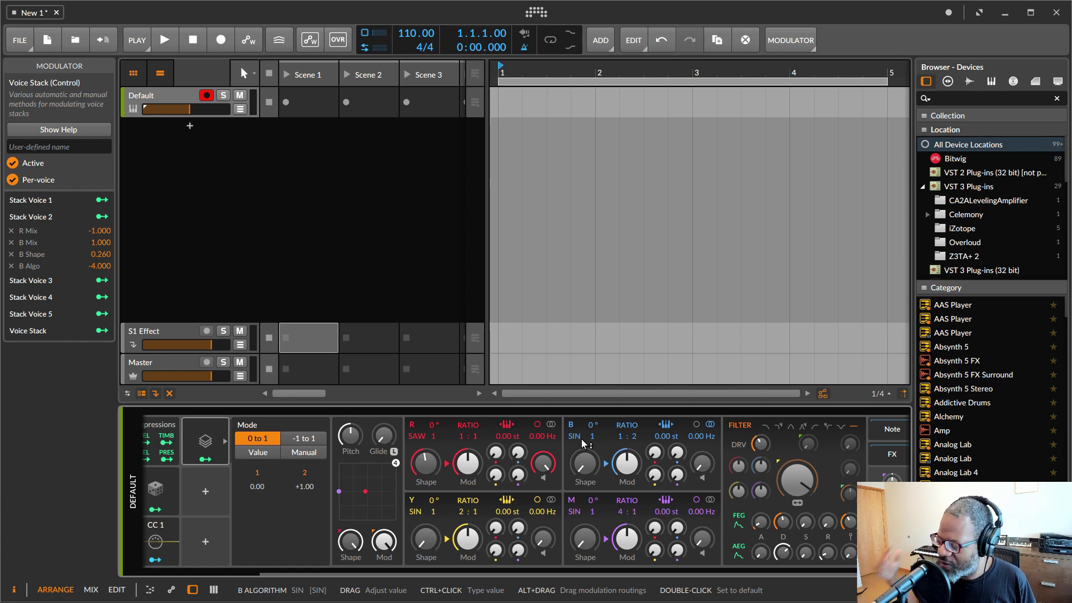
{"action": "key", "text": "ctrl+z"}
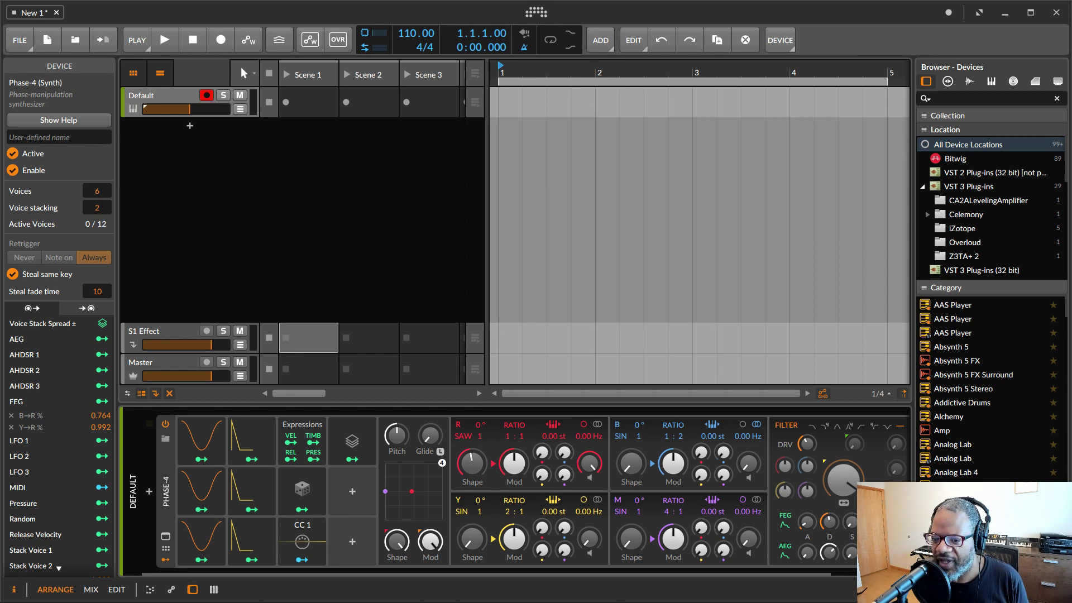
{"action": "left_click", "coordinate": [345, 437]}
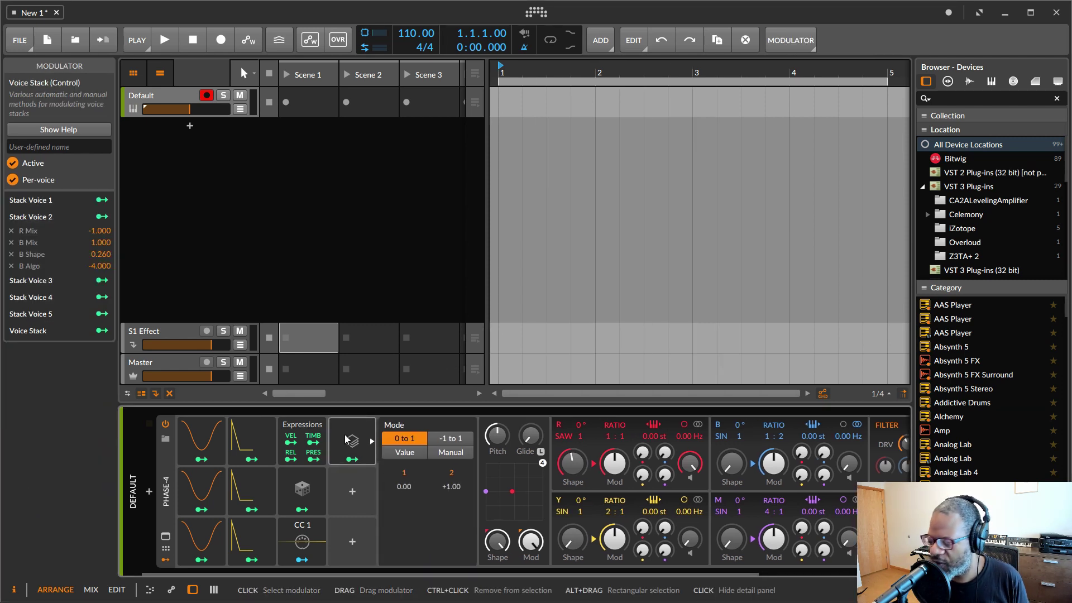
{"action": "key", "text": "Delete"}
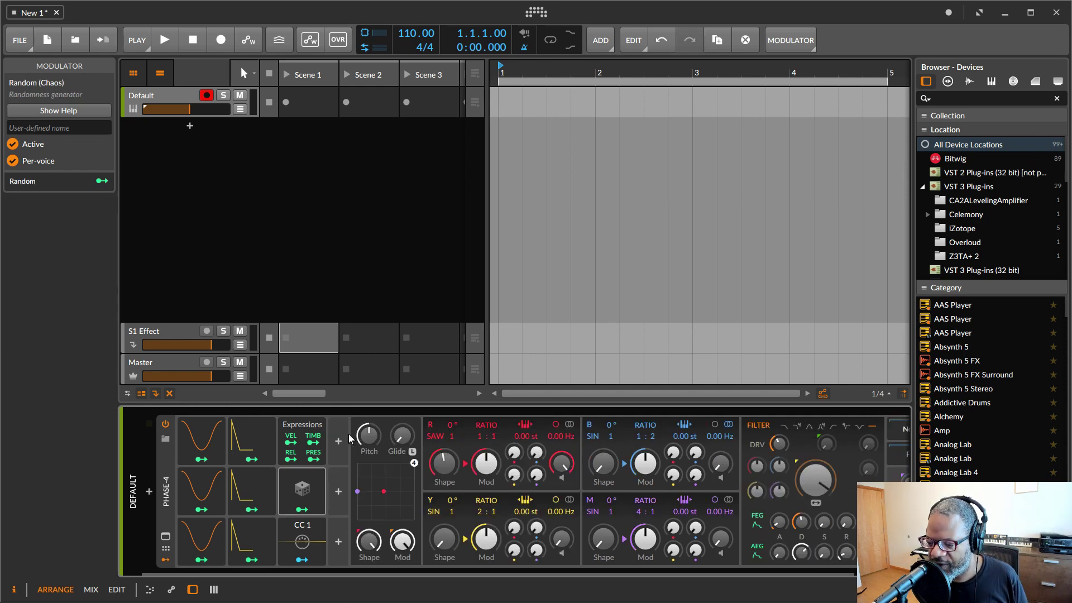
{"action": "left_click", "coordinate": [338, 441]}
{"action": "scroll", "coordinate": [544, 282], "scroll_direction": "down", "scroll_amount": 5}
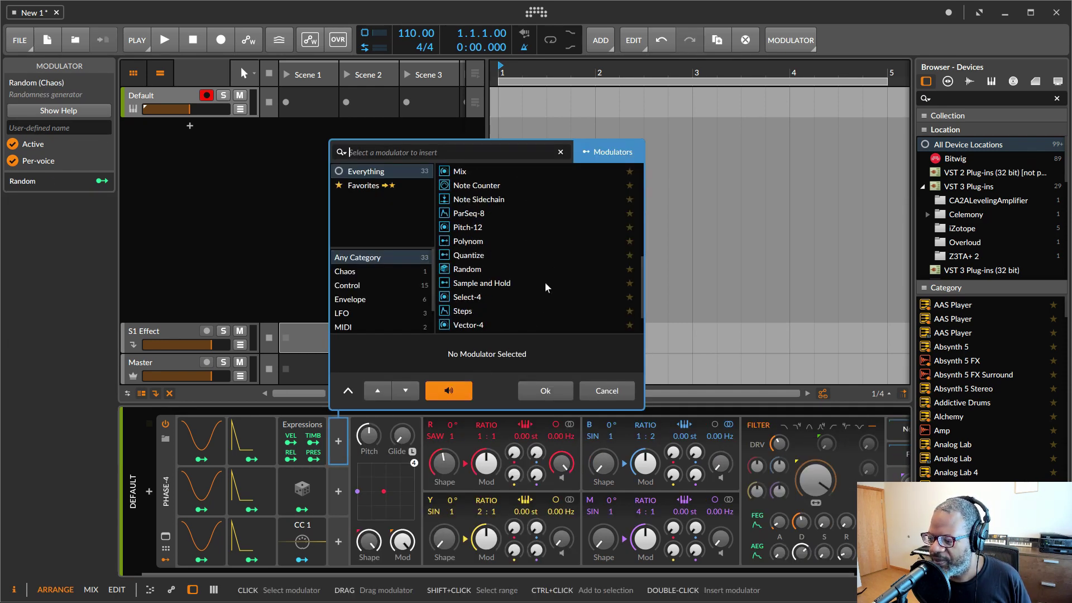
{"action": "scroll", "coordinate": [536, 288], "scroll_direction": "down", "scroll_amount": 3}
{"action": "left_click", "coordinate": [480, 311]}
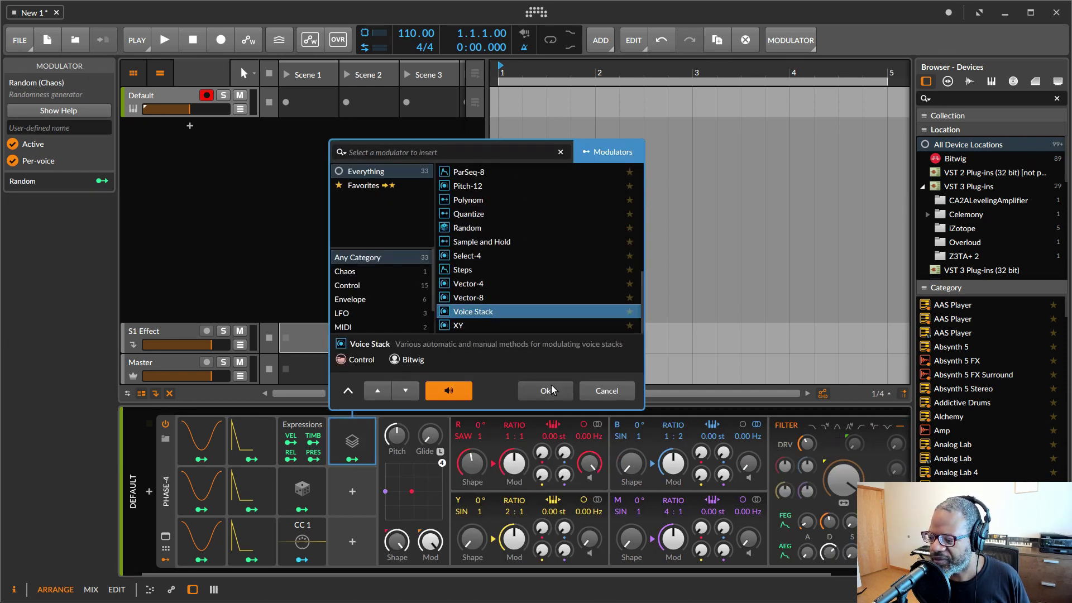
{"action": "left_click", "coordinate": [547, 390]}
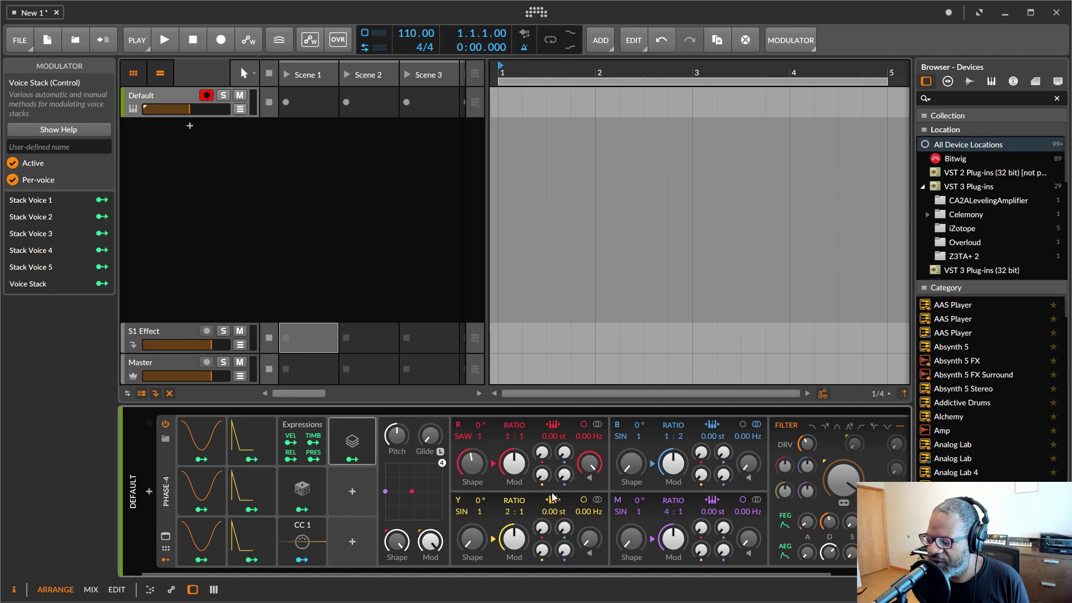
- Turn the R oscillator's volume down to -∞ dB and add a 4-Stage envelope modulator to the synth
{"action": "left_click_drag", "start_coordinate": [589, 464], "coordinate": [591, 468]}
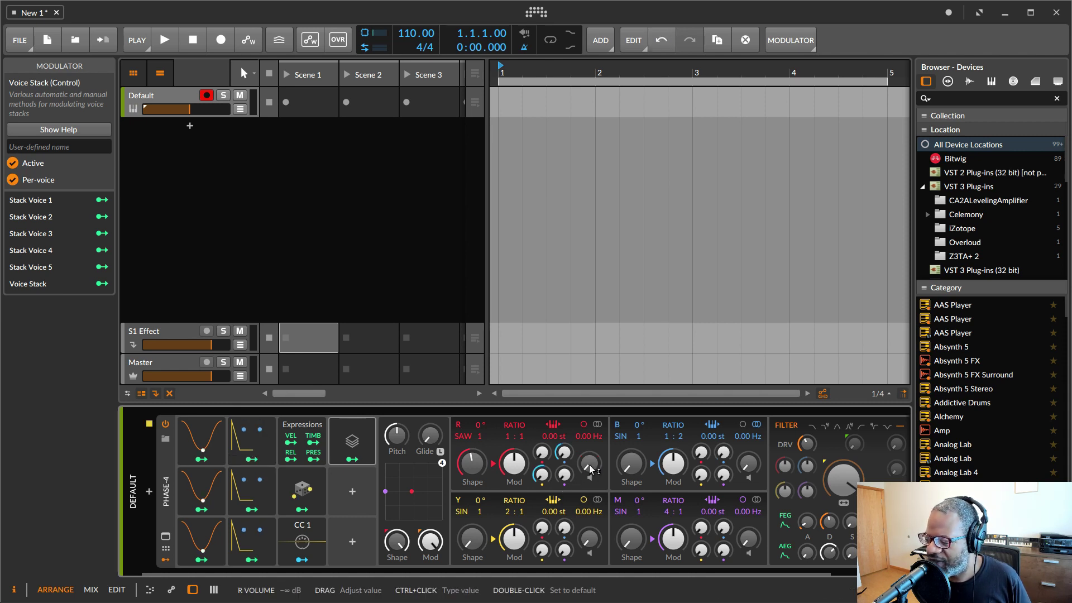
{"action": "left_click", "coordinate": [245, 446]}
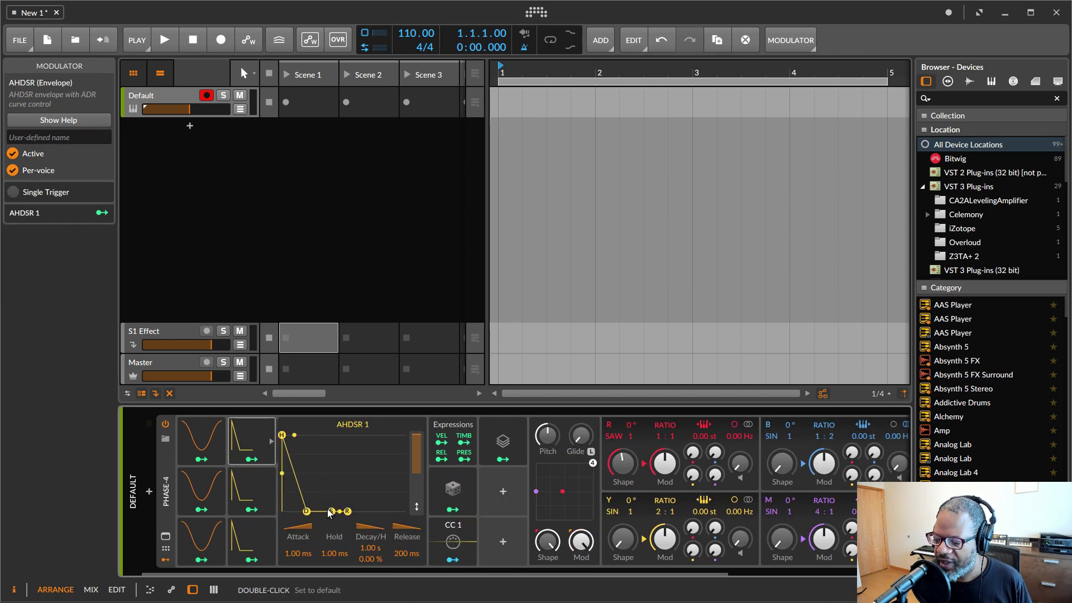
{"action": "left_click", "coordinate": [508, 491]}
{"action": "left_click", "coordinate": [618, 225]}
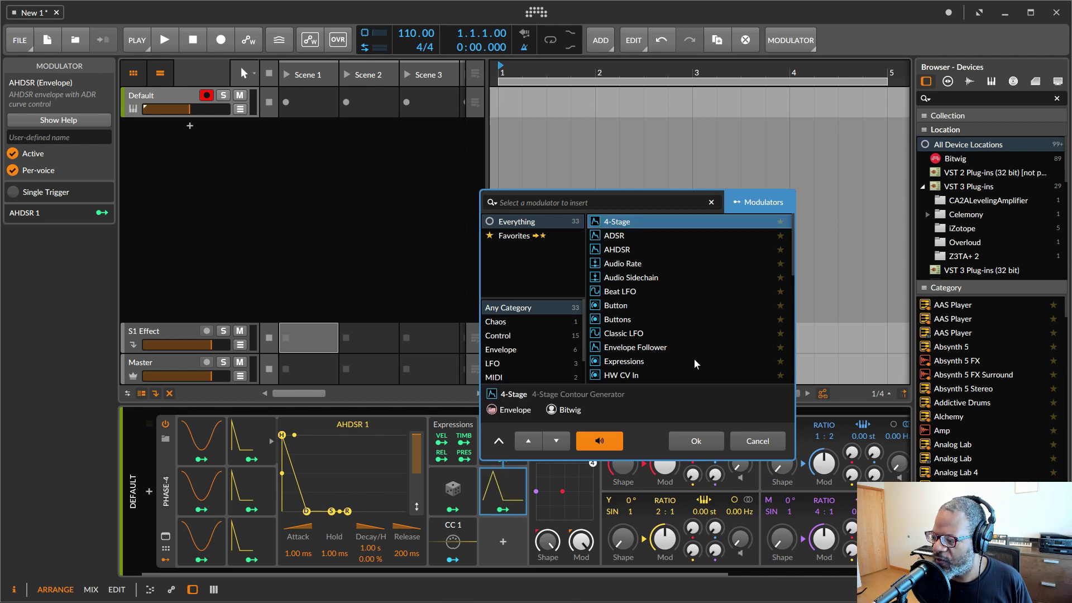
{"action": "left_click", "coordinate": [695, 441]}
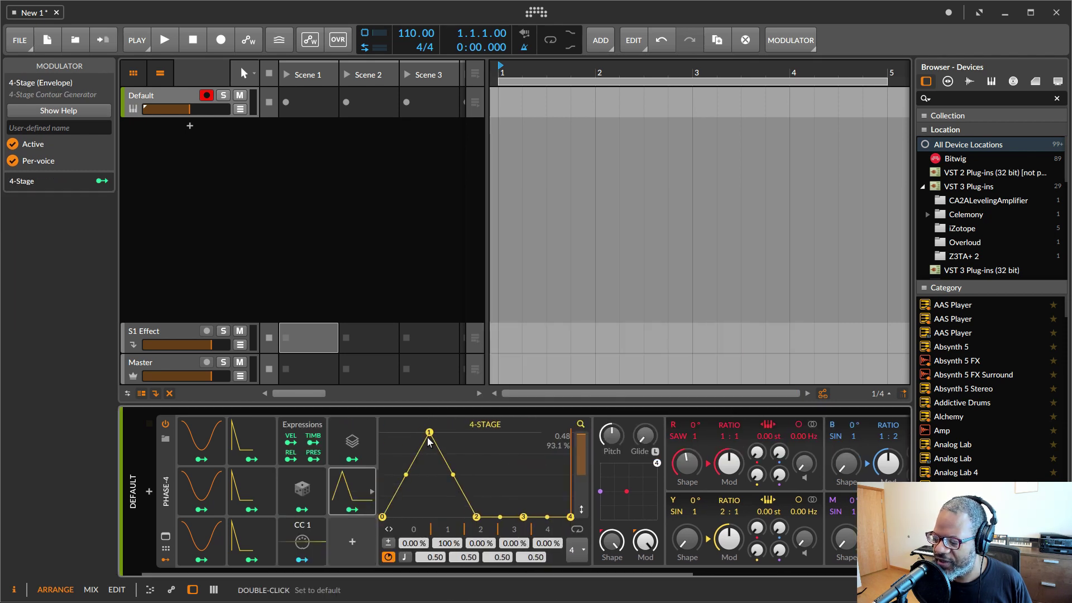
- Shape the 4-Stage envelope with times 0.00, 0.00 and 1.39, peaking at 100% on point 2 and falling to 0% on point 3
{"action": "left_click_drag", "start_coordinate": [428, 440], "coordinate": [397, 562]}
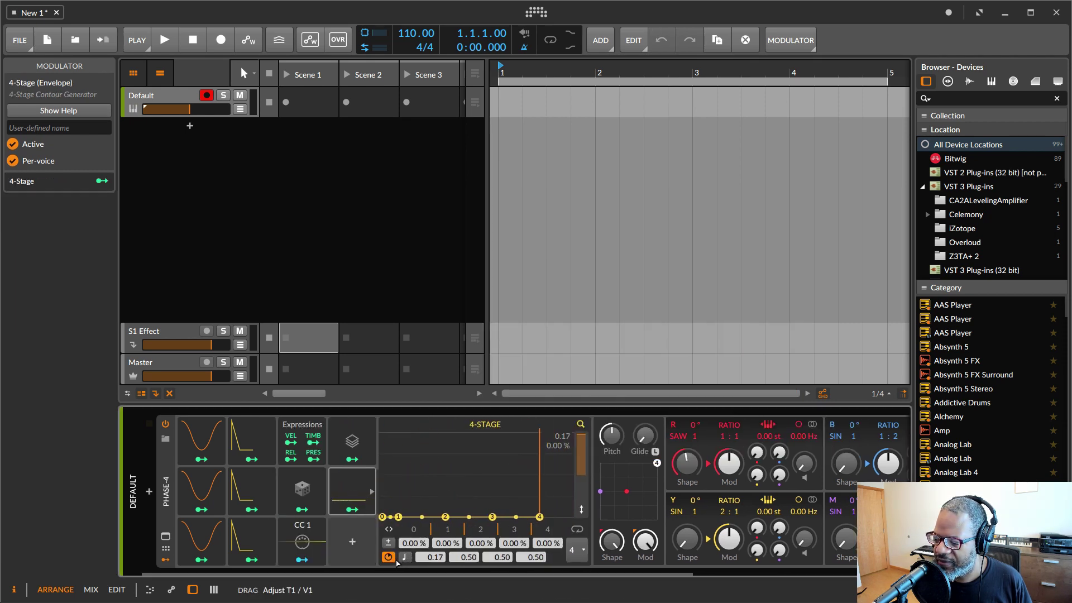
{"action": "left_click_drag", "start_coordinate": [444, 517], "coordinate": [389, 416]}
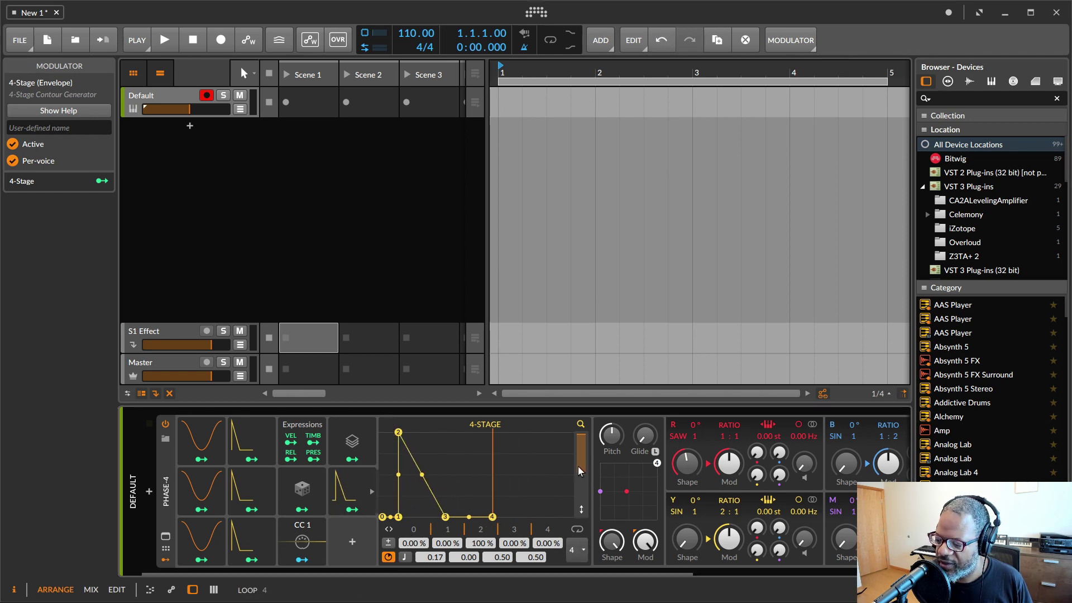
{"action": "left_click_drag", "start_coordinate": [444, 517], "coordinate": [534, 540]}
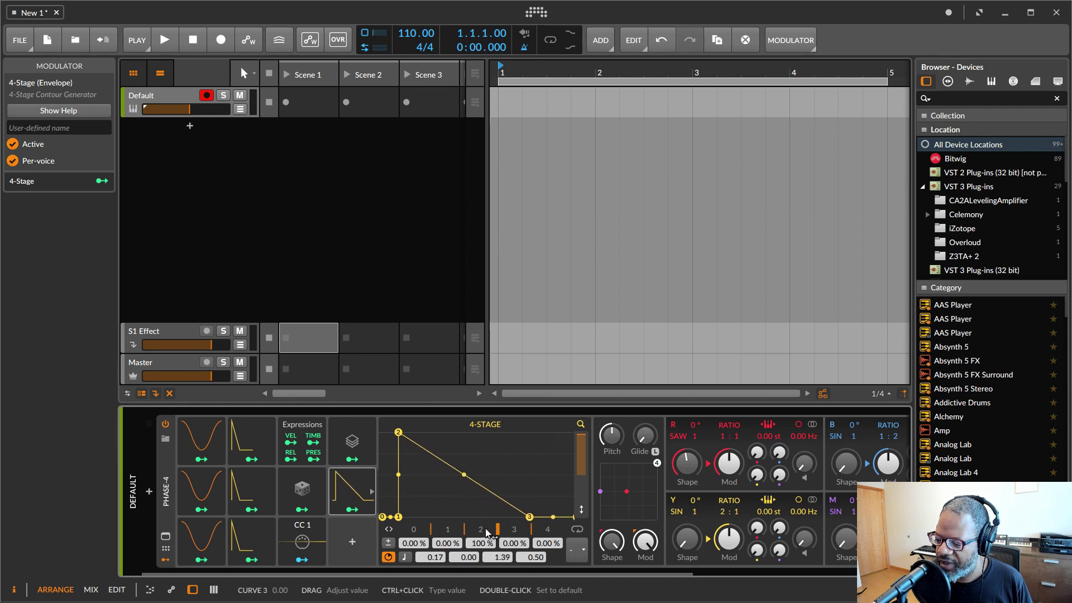
{"action": "left_click_drag", "start_coordinate": [398, 517], "coordinate": [374, 524]}
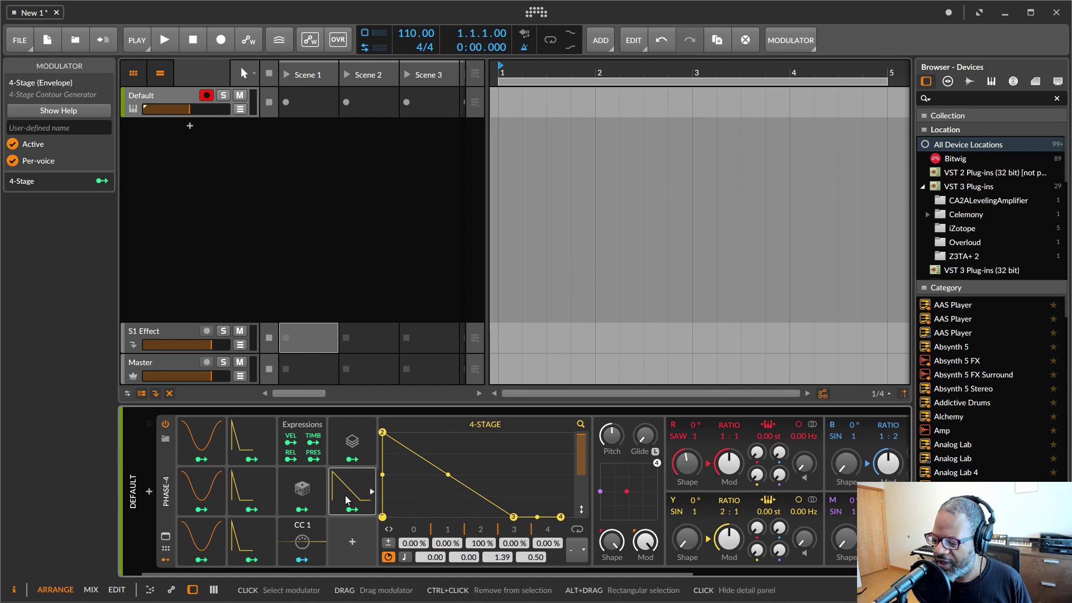
- Map the 4-Stage envelope to the R oscillator's mix level with an amount of 1.000
{"action": "left_click", "coordinate": [351, 509]}
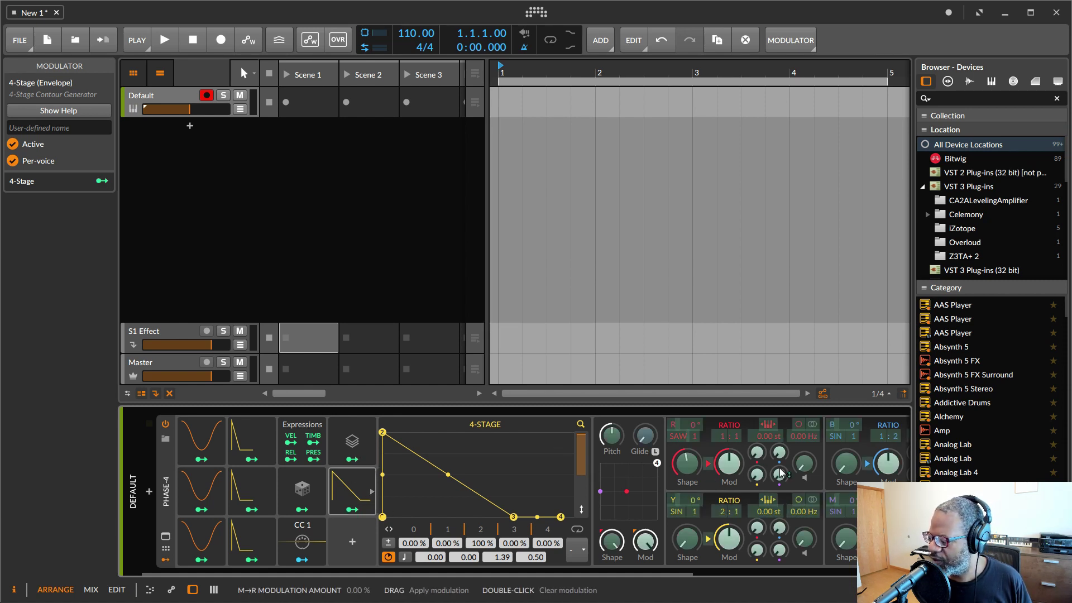
{"action": "left_click_drag", "start_coordinate": [802, 467], "coordinate": [802, 424]}
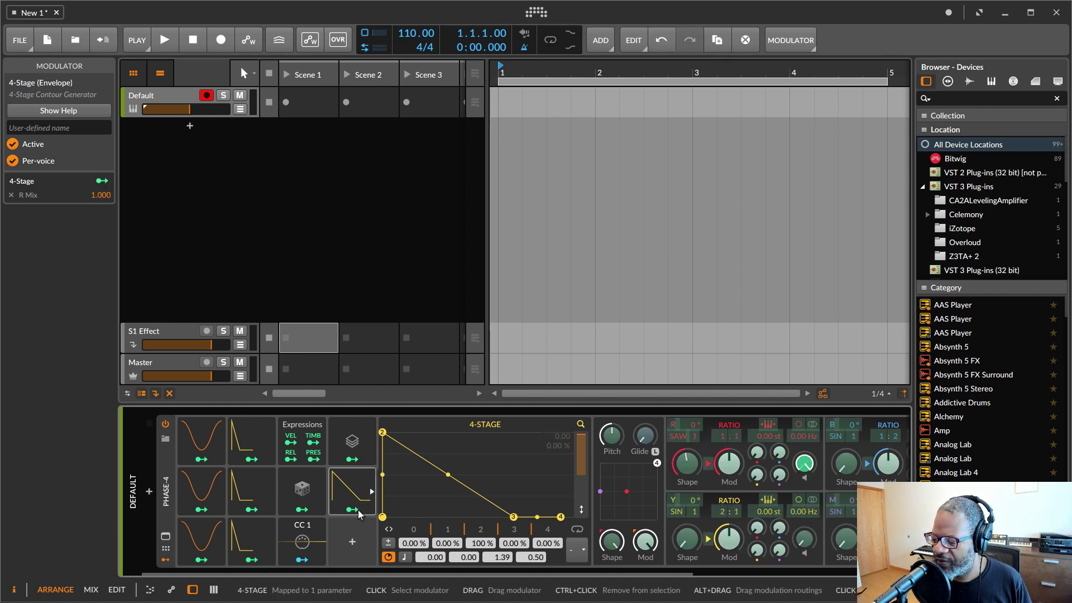
{"action": "left_click", "coordinate": [358, 510]}
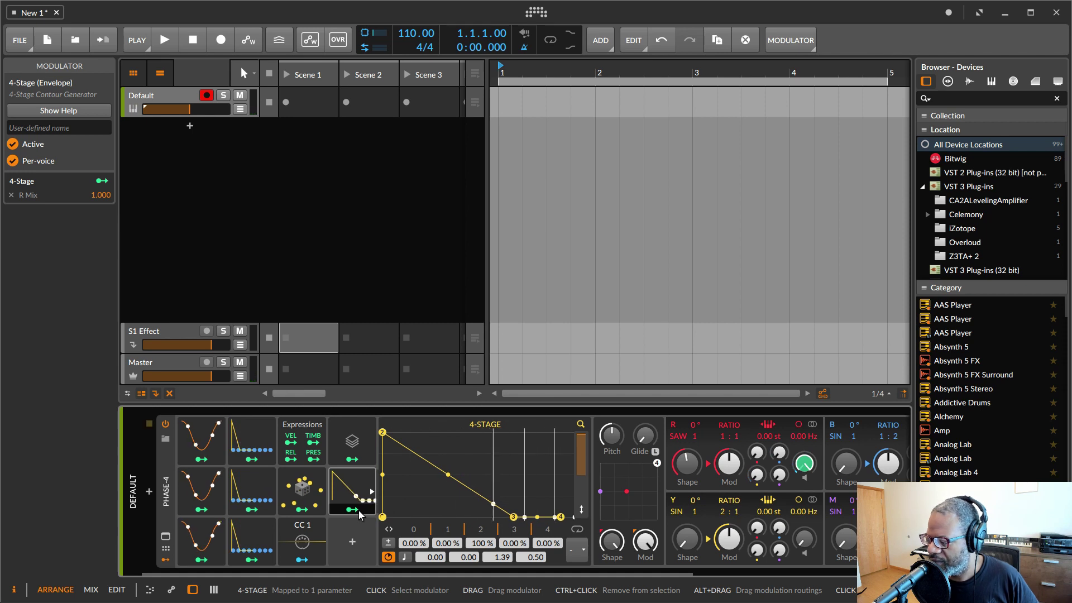
- Raise the Phase-4 voice stacking to 5
{"action": "left_click", "coordinate": [346, 444]}
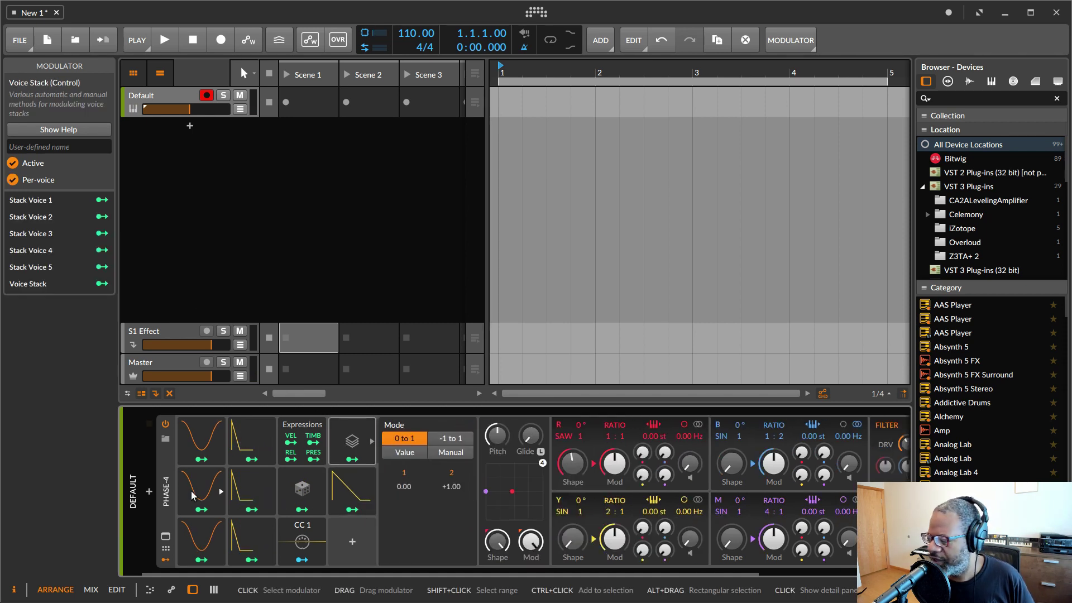
{"action": "left_click", "coordinate": [164, 494]}
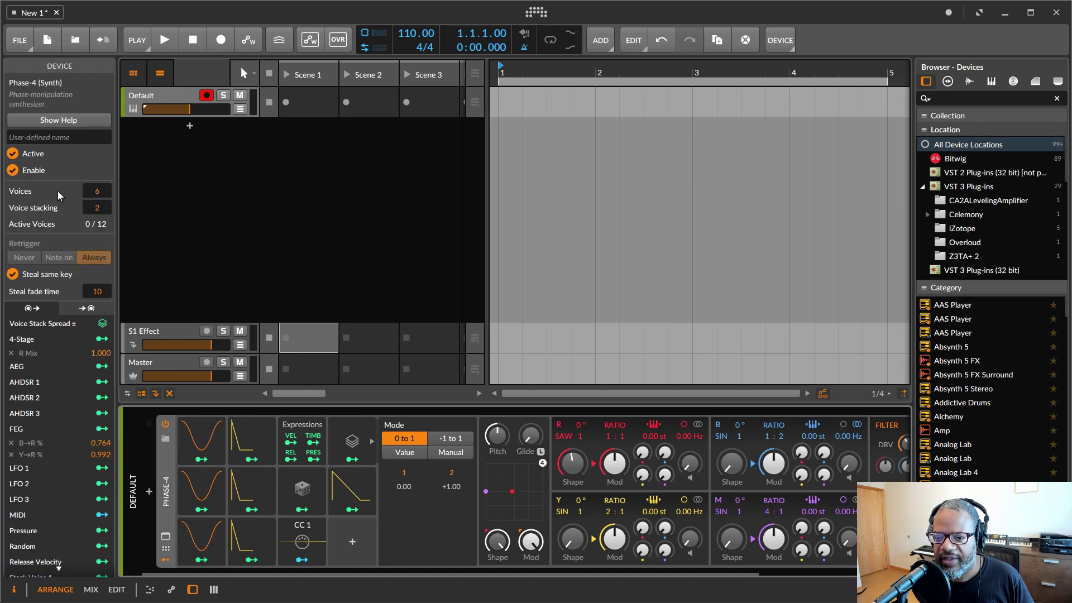
{"action": "left_click_drag", "start_coordinate": [99, 208], "coordinate": [99, 196]}
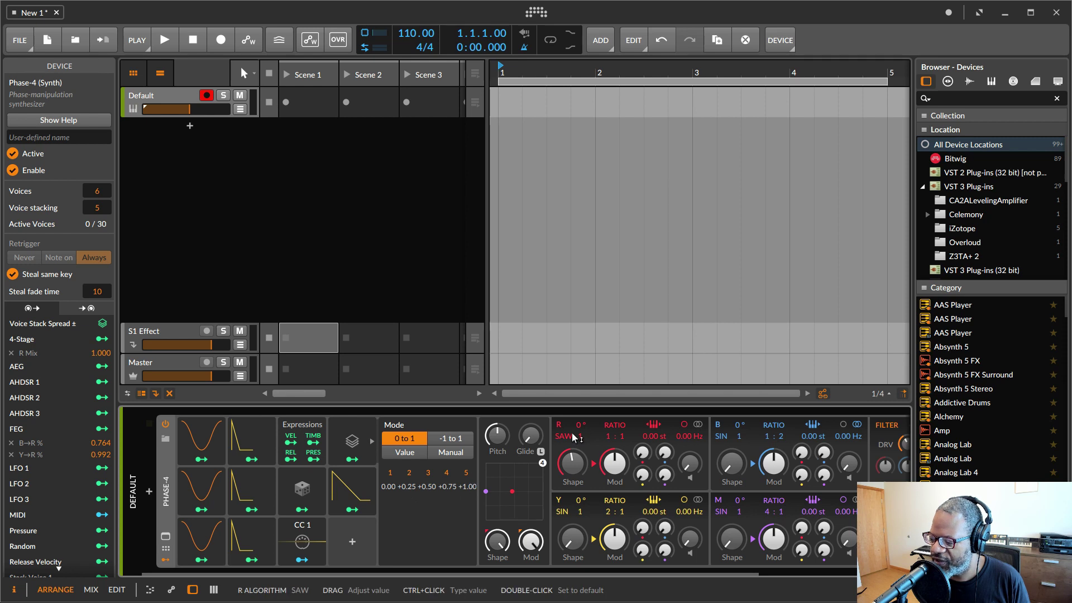
- Map the Voice Stack output to the numerator of the R oscillator's ratio with an amount of 5.000
{"action": "left_click", "coordinate": [353, 457]}
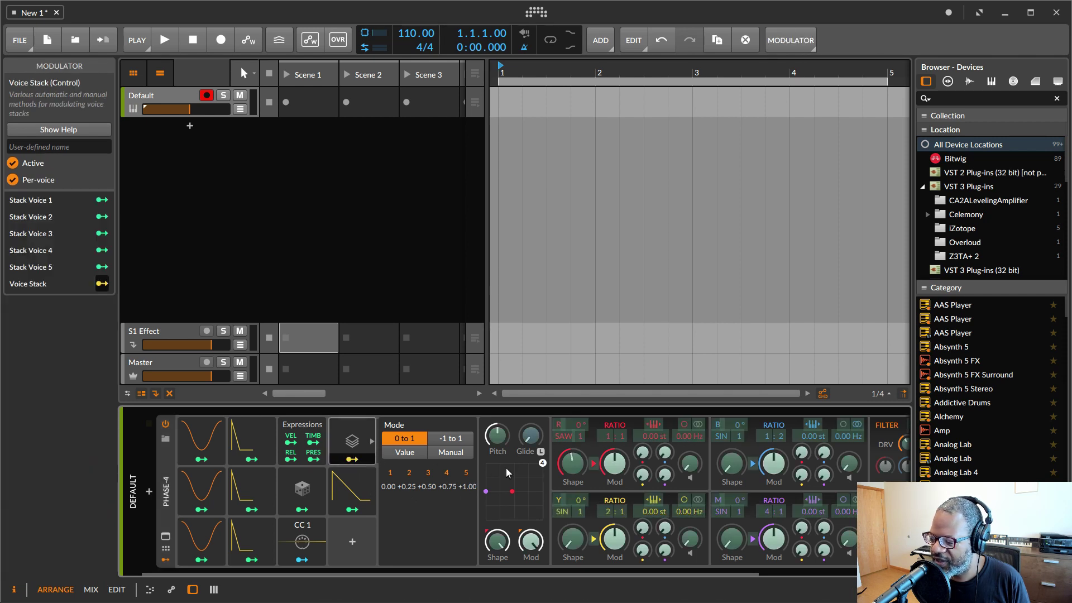
{"action": "left_click_drag", "start_coordinate": [607, 436], "coordinate": [608, 430]}
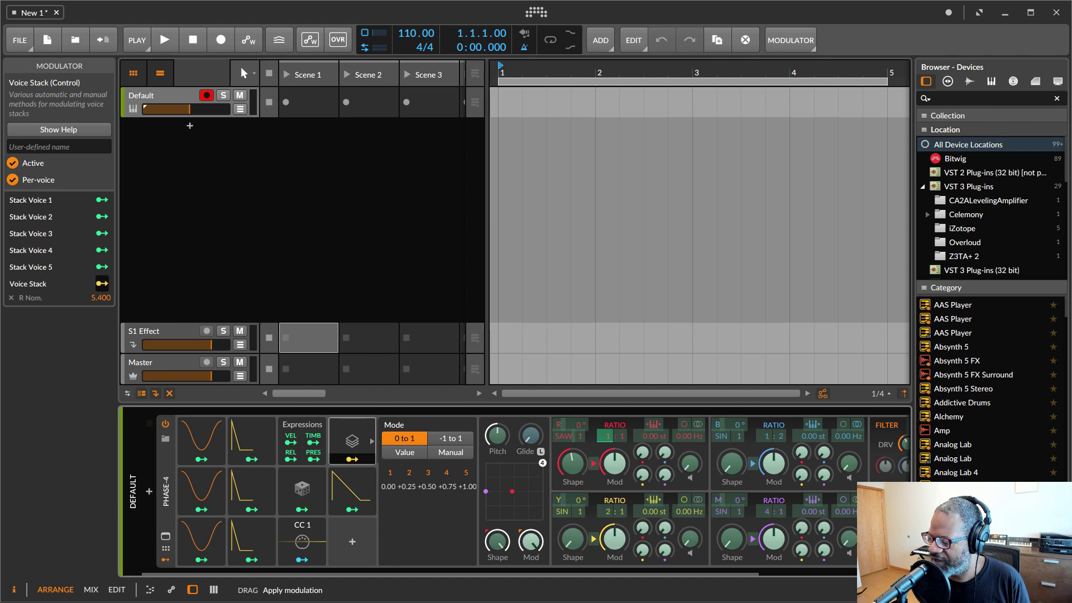
{"action": "left_click_drag", "start_coordinate": [607, 429], "coordinate": [608, 434]}
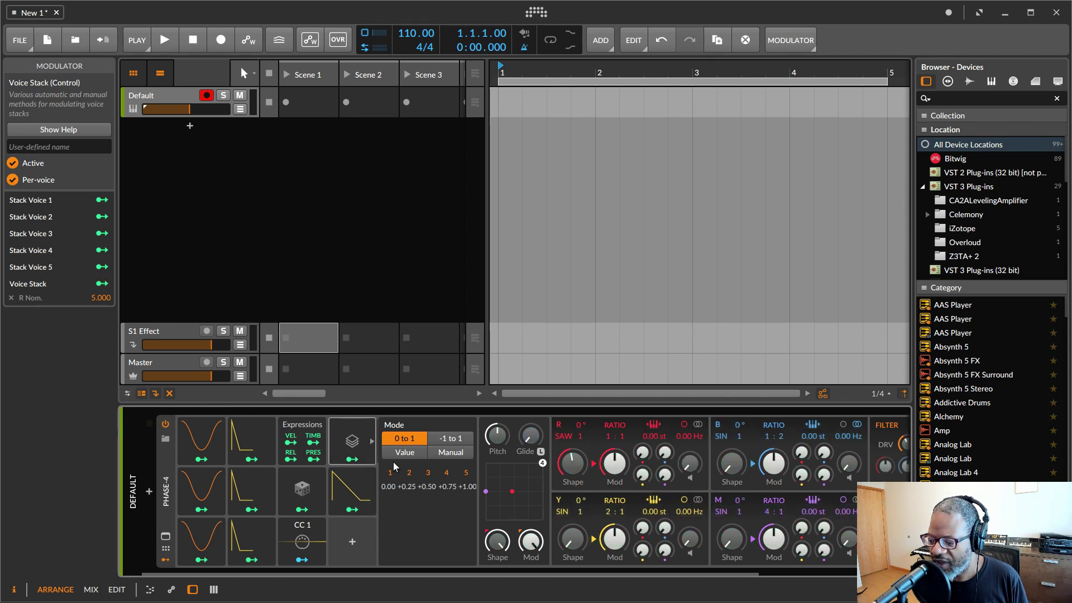
- Map the Voice Stack output to the 4-Stage envelope's first time at 0.320 and to the synth's Pitch at 0.032
{"action": "left_click", "coordinate": [351, 487]}
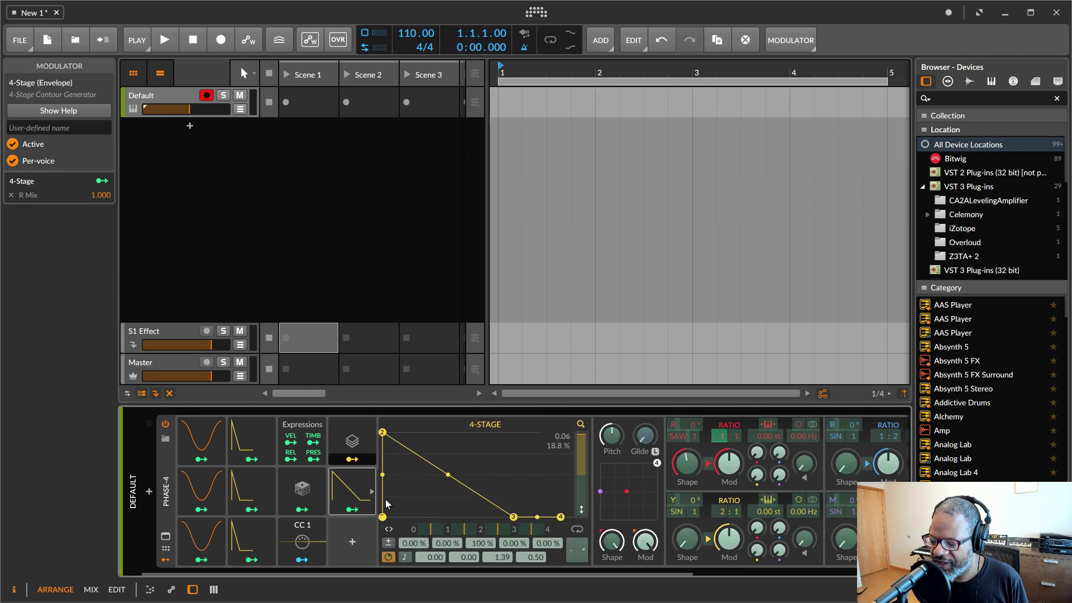
{"action": "left_click", "coordinate": [438, 557]}
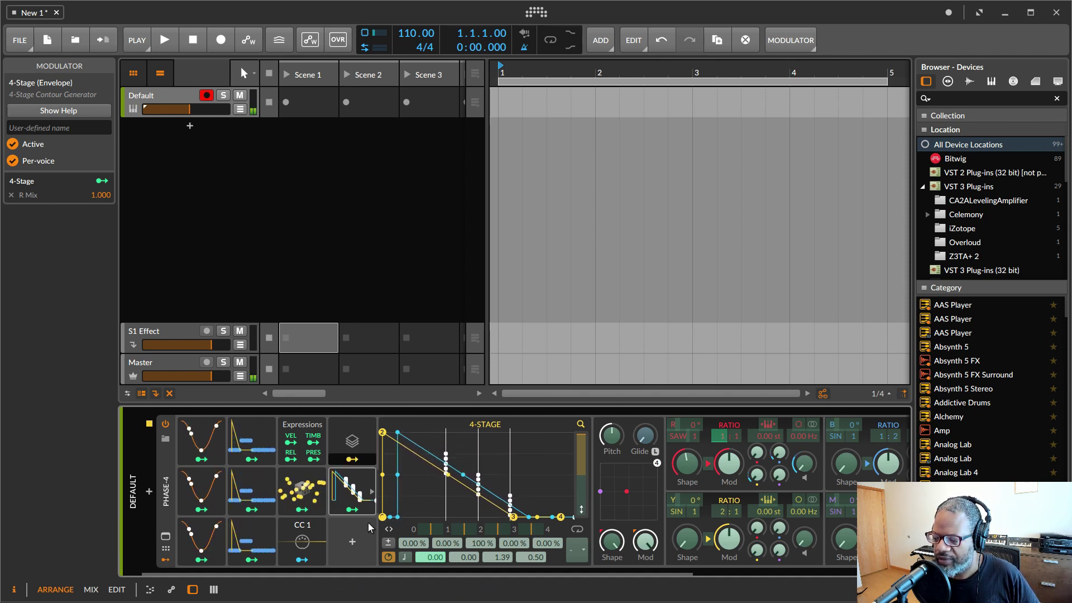
{"action": "left_click", "coordinate": [351, 466]}
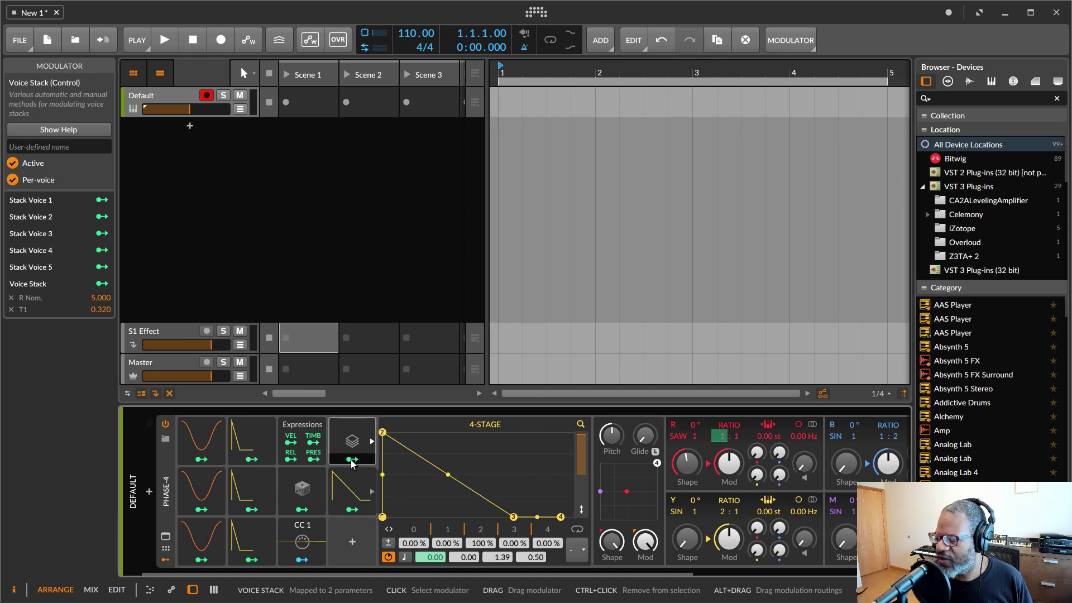
{"action": "left_click", "coordinate": [352, 459]}
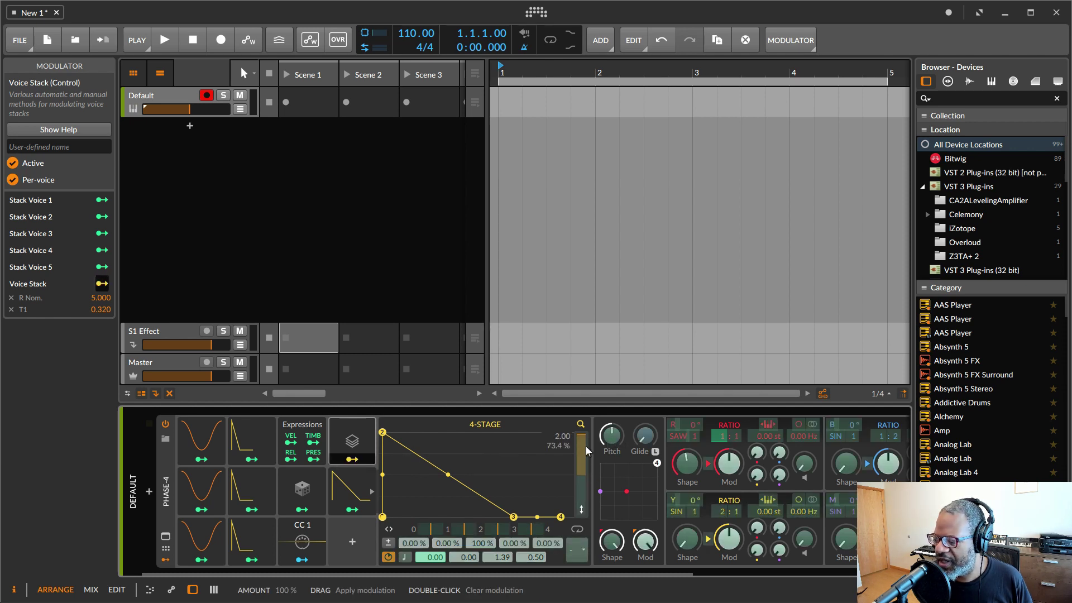
{"action": "left_click_drag", "start_coordinate": [611, 436], "coordinate": [611, 433]}
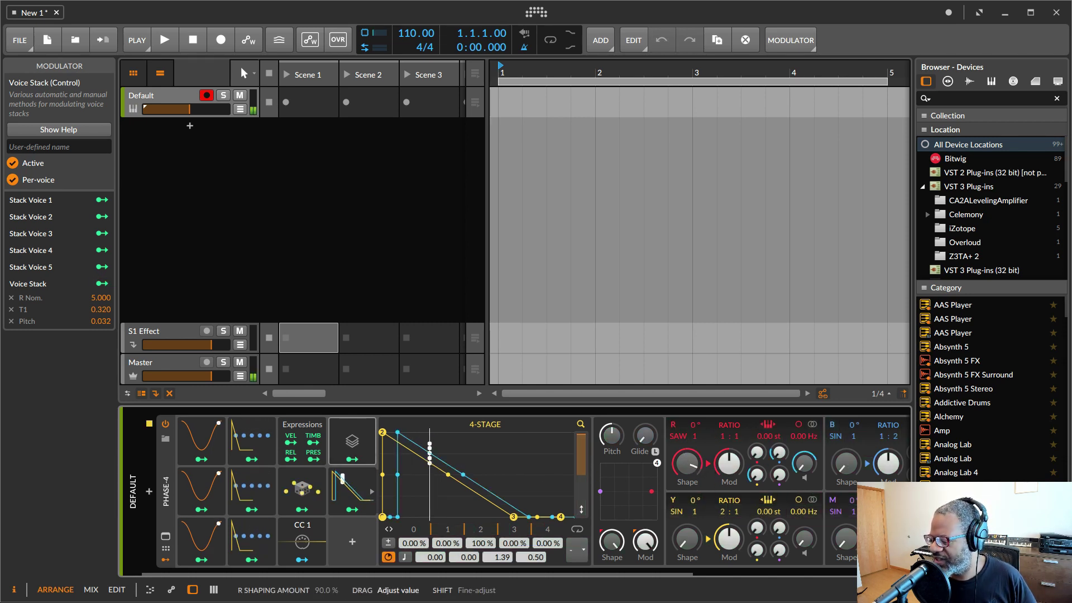
- Lower the R oscillator's Shape and Mod amounts
{"action": "mouse_move", "coordinate": [706, 468]}
{"action": "left_mouse_down"}
{"action": "mouse_move", "coordinate": [706, 485]}
{"action": "mouse_move", "coordinate": [706, 469]}
{"action": "left_mouse_up"}
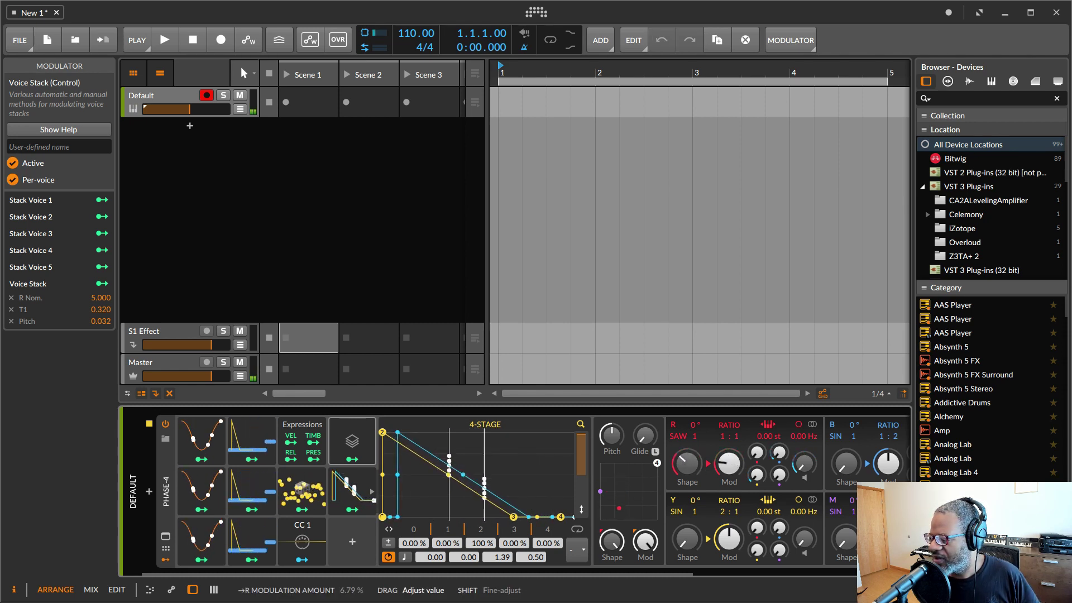
{"action": "left_click_drag", "start_coordinate": [708, 463], "coordinate": [708, 470]}
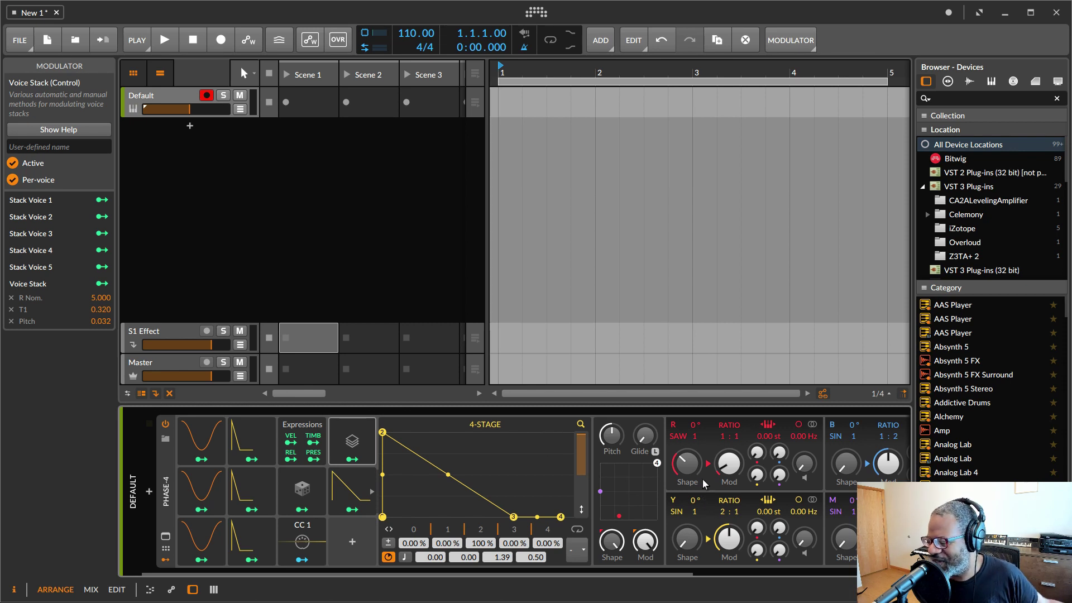
- Raise the R oscillator's Mod and M→R modulation amounts, and set its ratio to 1:2 and frequency offset to 0.76 Hz
{"action": "left_click_drag", "start_coordinate": [708, 463], "coordinate": [729, 399]}
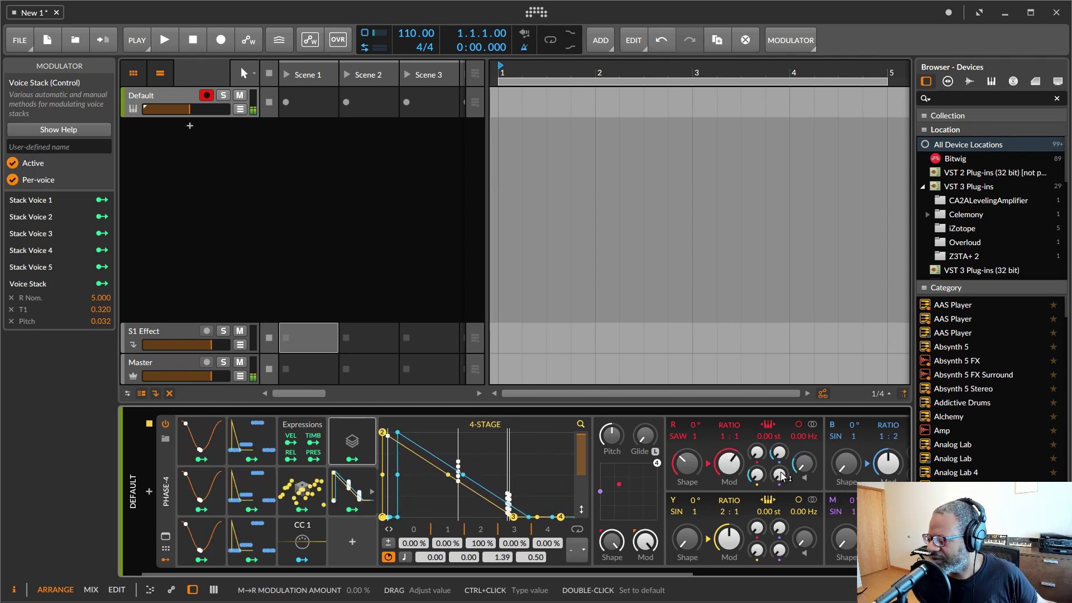
{"action": "left_click_drag", "start_coordinate": [780, 475], "coordinate": [738, 435]}
{"action": "left_click_drag", "start_coordinate": [803, 437], "coordinate": [803, 430]}
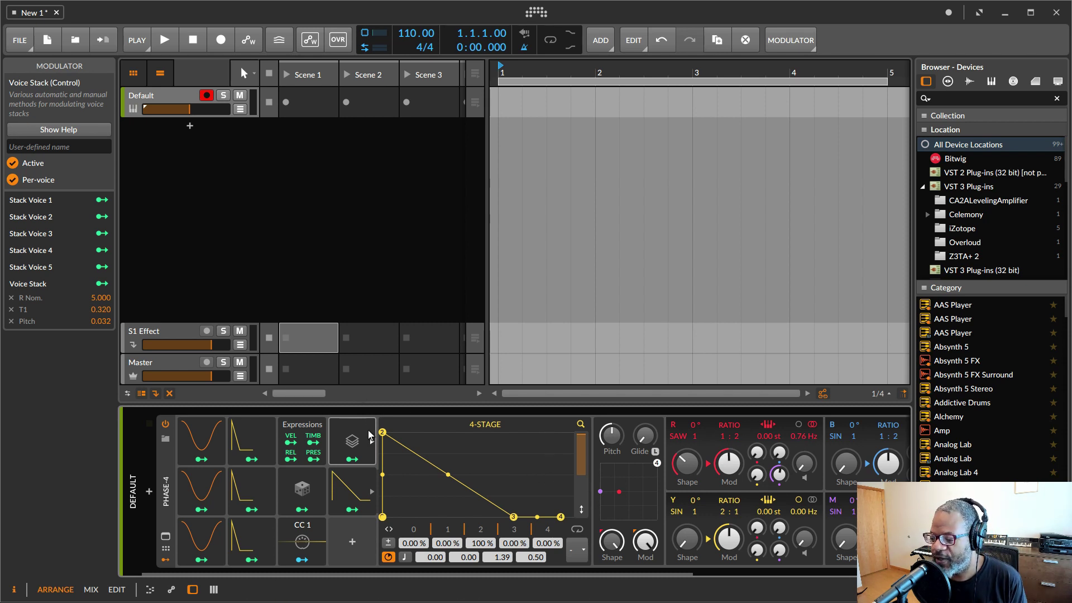
- Map the Voice Stack modulator's Stack Voice 1 output to the R oscillator's algorithm with an amount of 1.000
{"action": "left_click", "coordinate": [348, 444]}
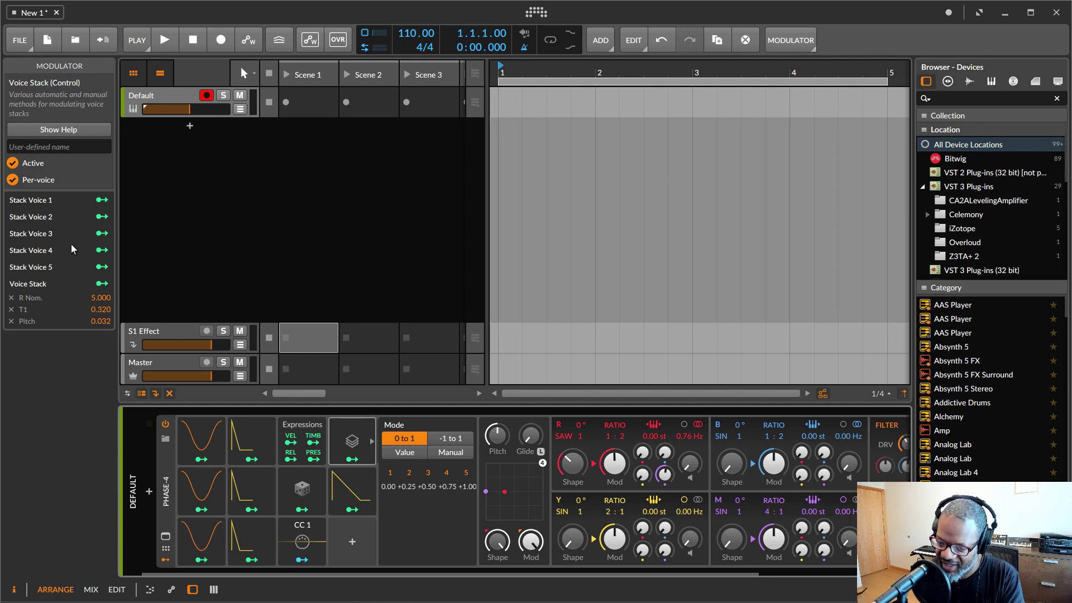
{"action": "left_click", "coordinate": [99, 201]}
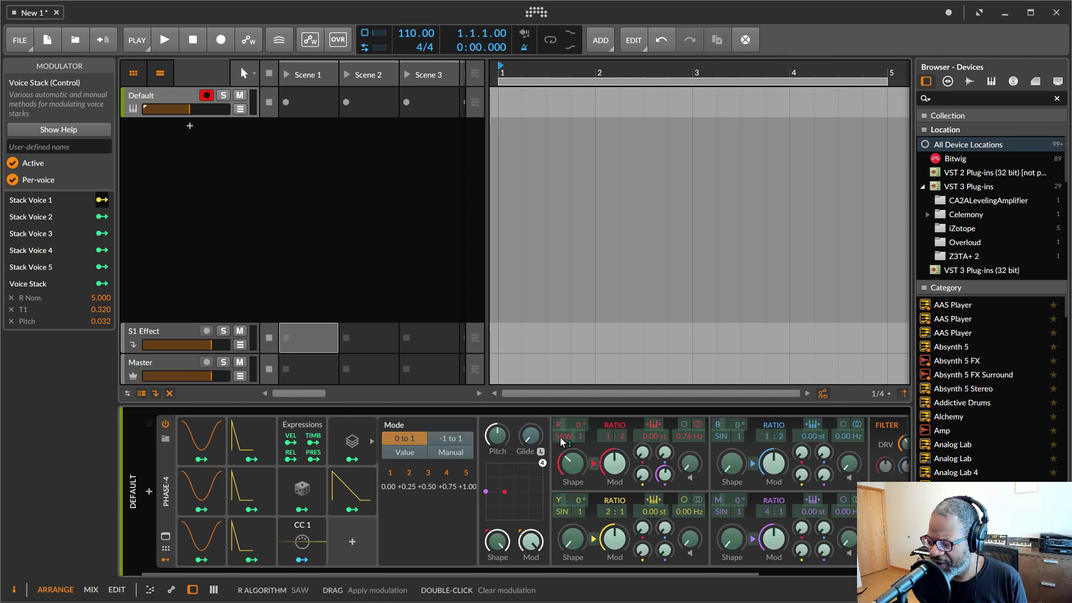
{"action": "mouse_move", "coordinate": [561, 438]}
{"action": "left_mouse_down"}
{"action": "mouse_move", "coordinate": [561, 424]}
{"action": "mouse_move", "coordinate": [560, 433]}
{"action": "left_mouse_up"}
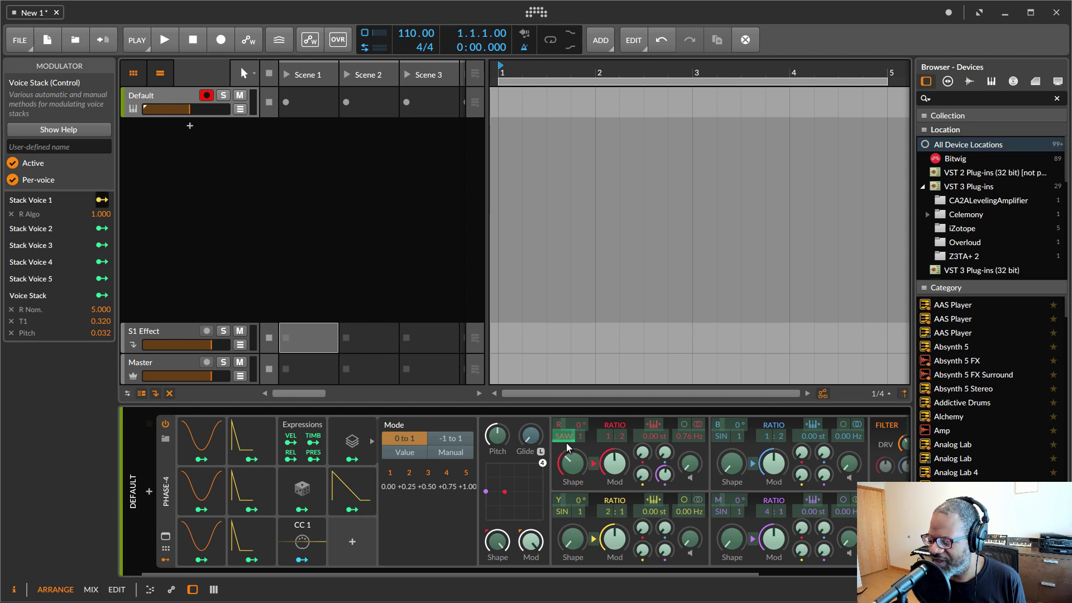
{"action": "left_click", "coordinate": [102, 200]}
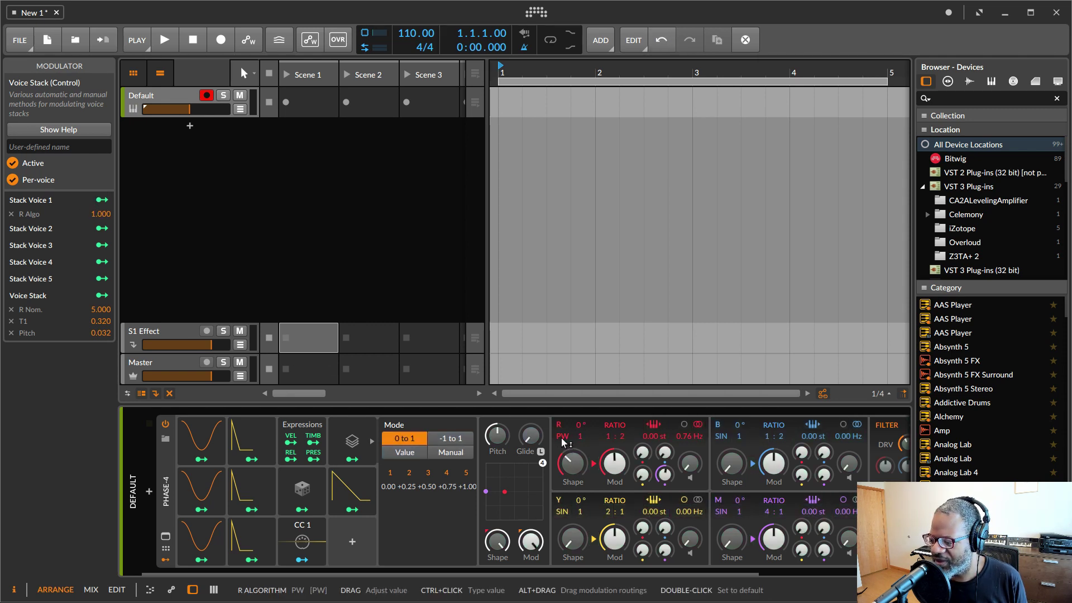
{"action": "left_click", "coordinate": [563, 435]}
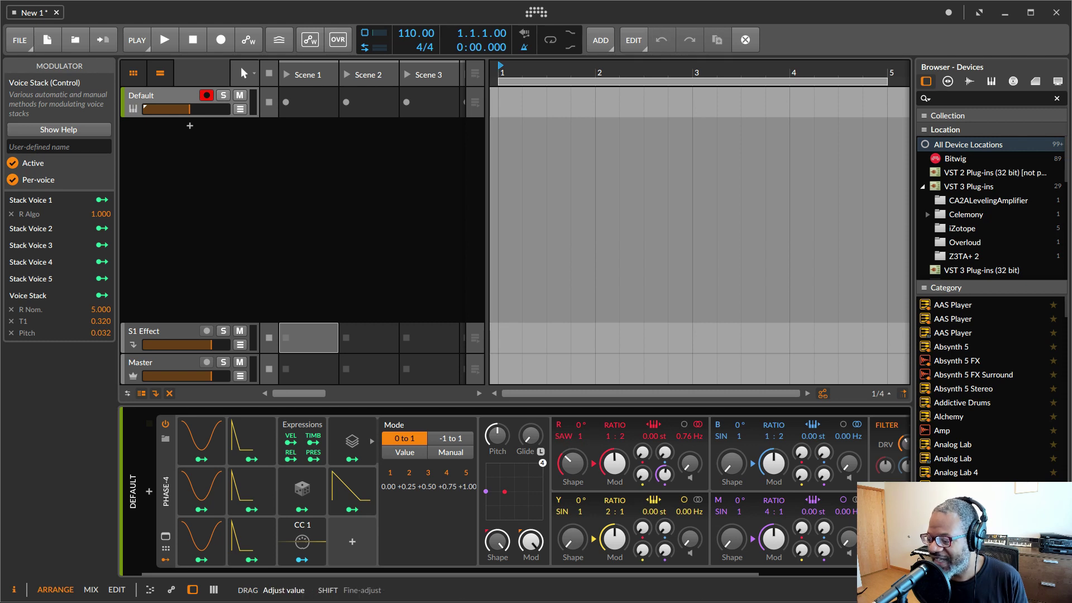
{"action": "left_click", "coordinate": [563, 436]}
{"action": "left_click", "coordinate": [564, 435]}
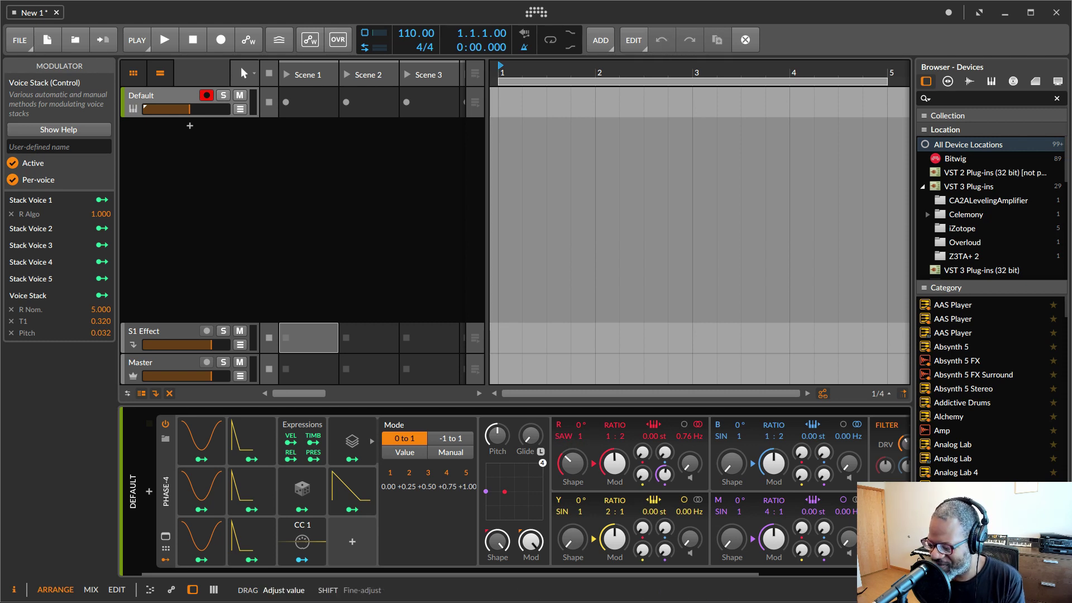